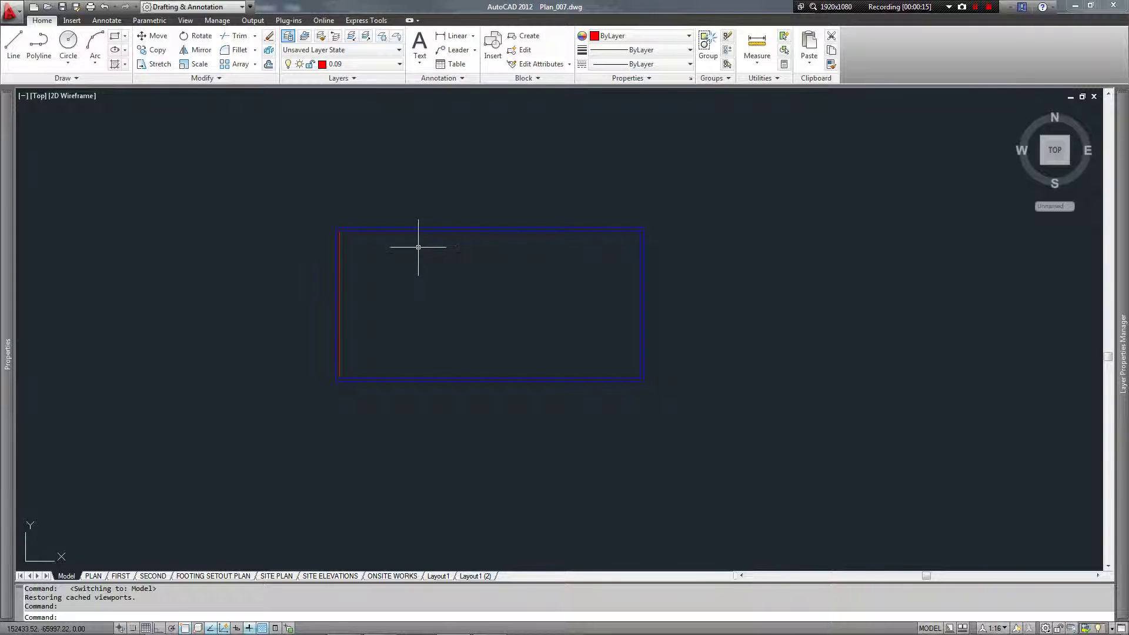
Zoom in on the rectangle and select the red vertical line on its left edge.
scroll(418, 247, up, 2)
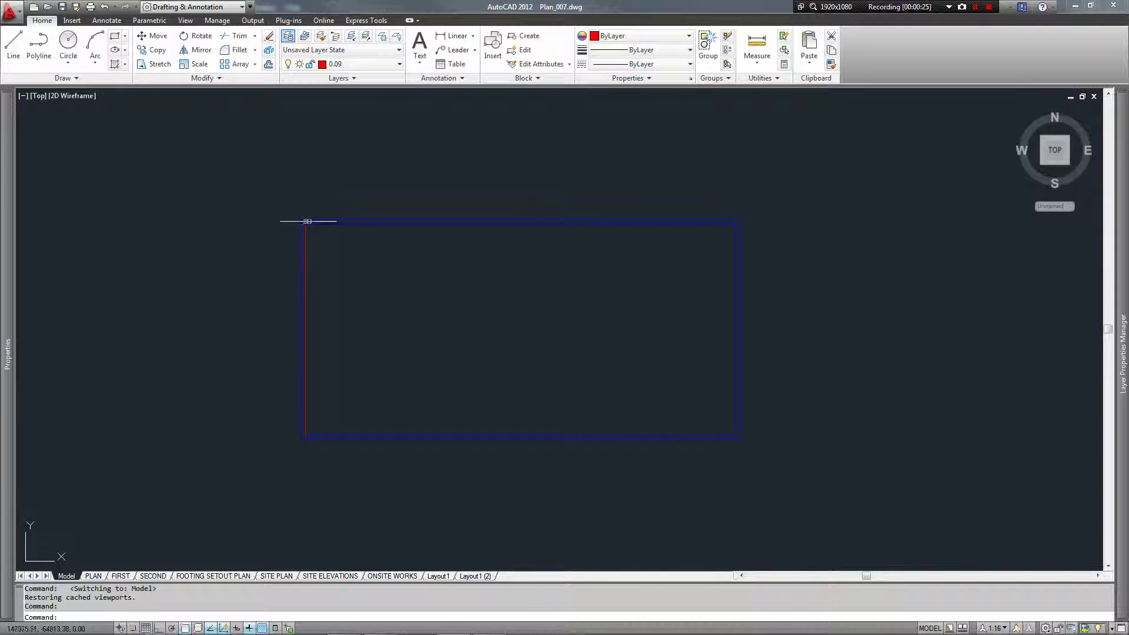
scroll(332, 221, up, 2)
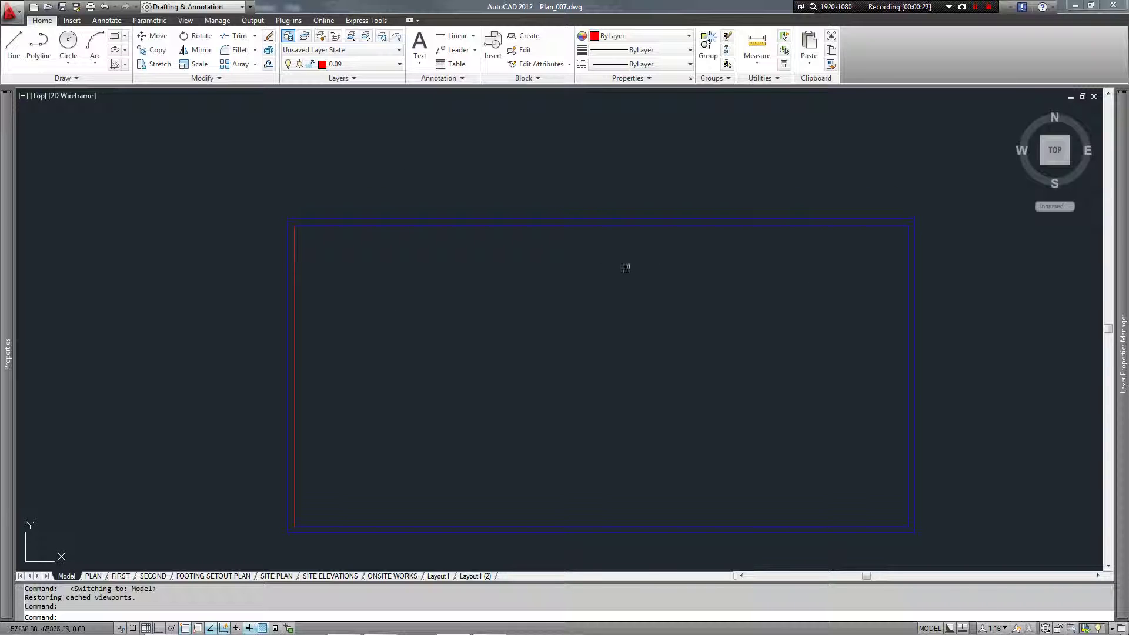
click(654, 226)
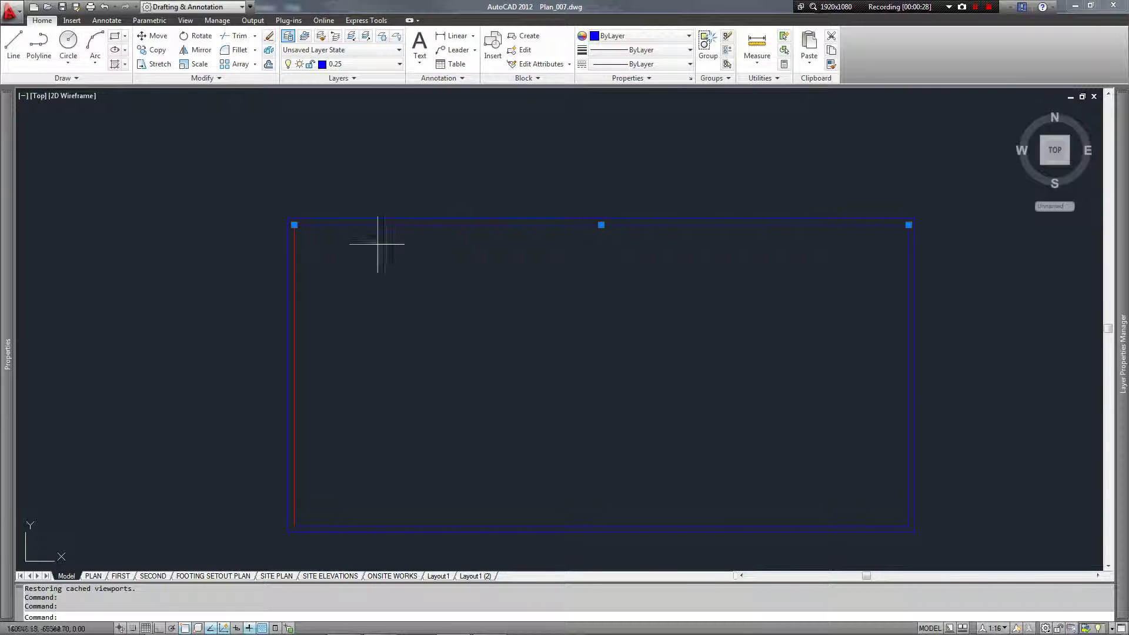
click(406, 526)
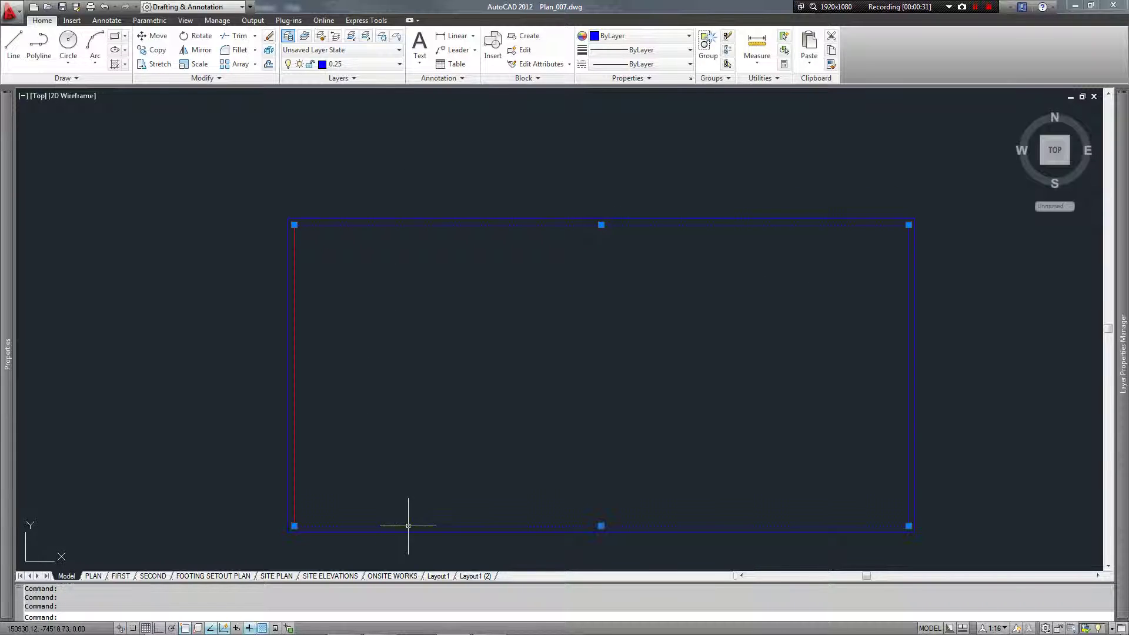
key(Escape)
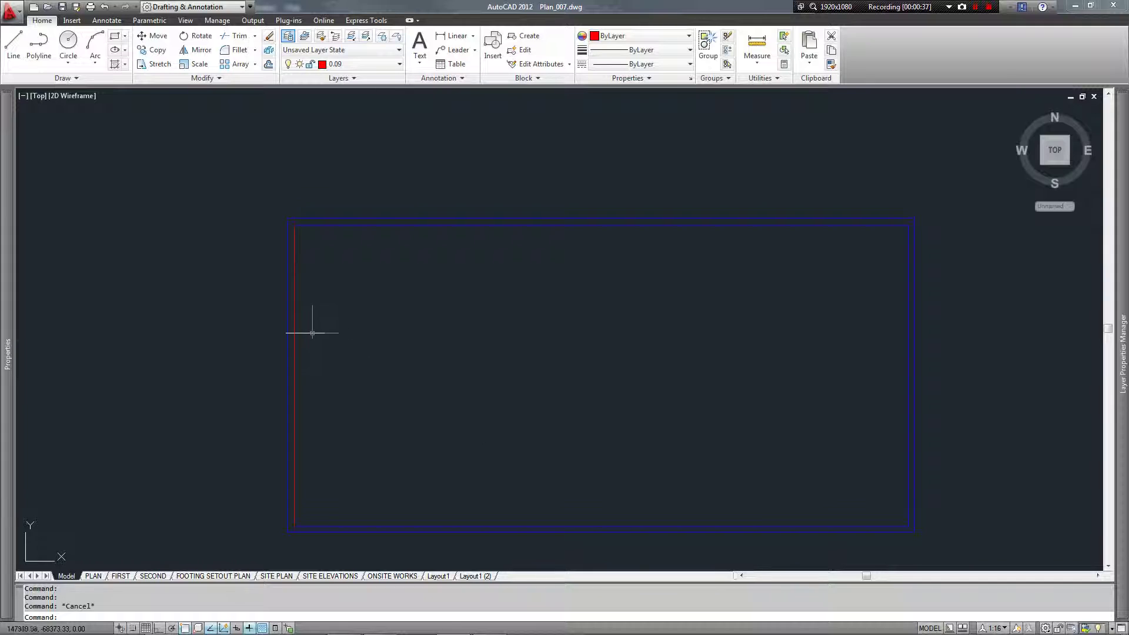
click(293, 330)
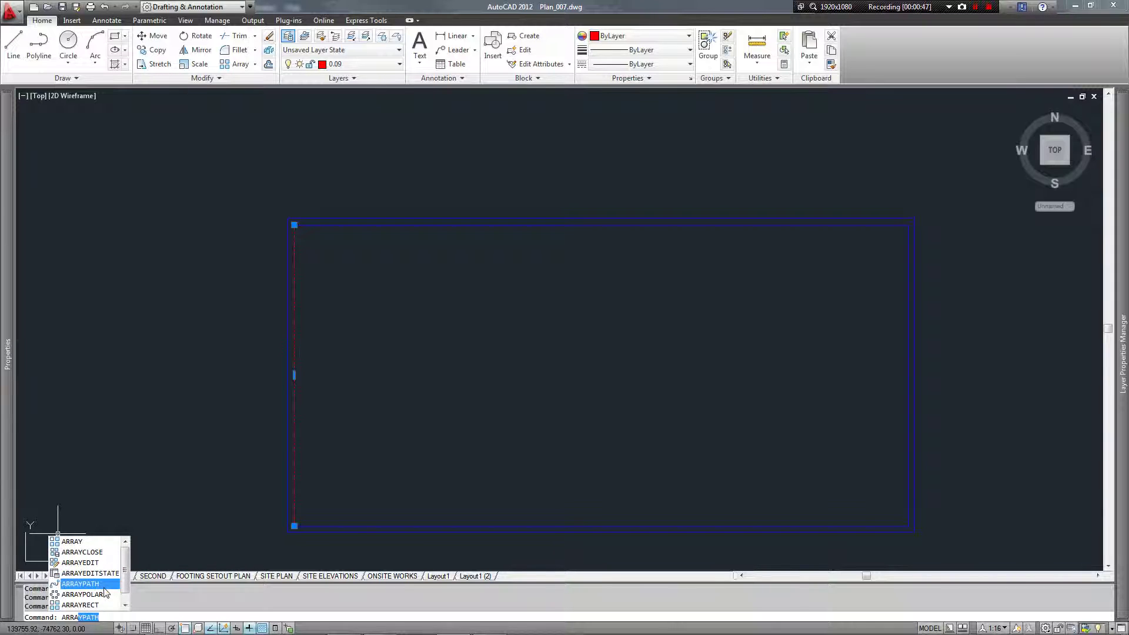
Path-array the red line along the rectangle's top edge with 20 items at 500 spacing.
click(103, 589)
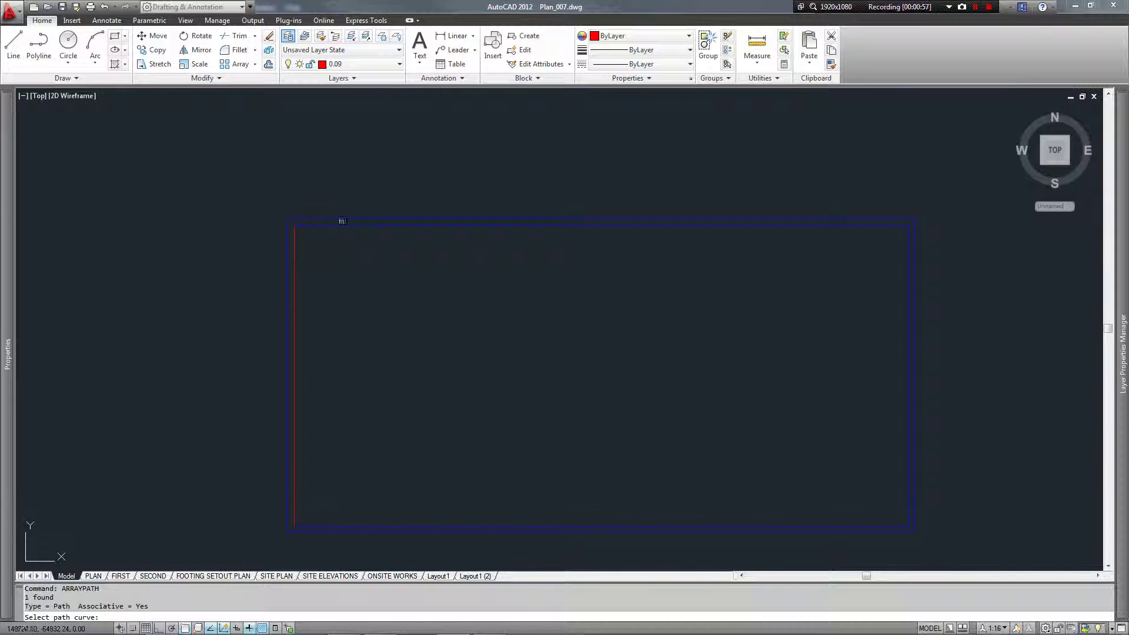
click(396, 226)
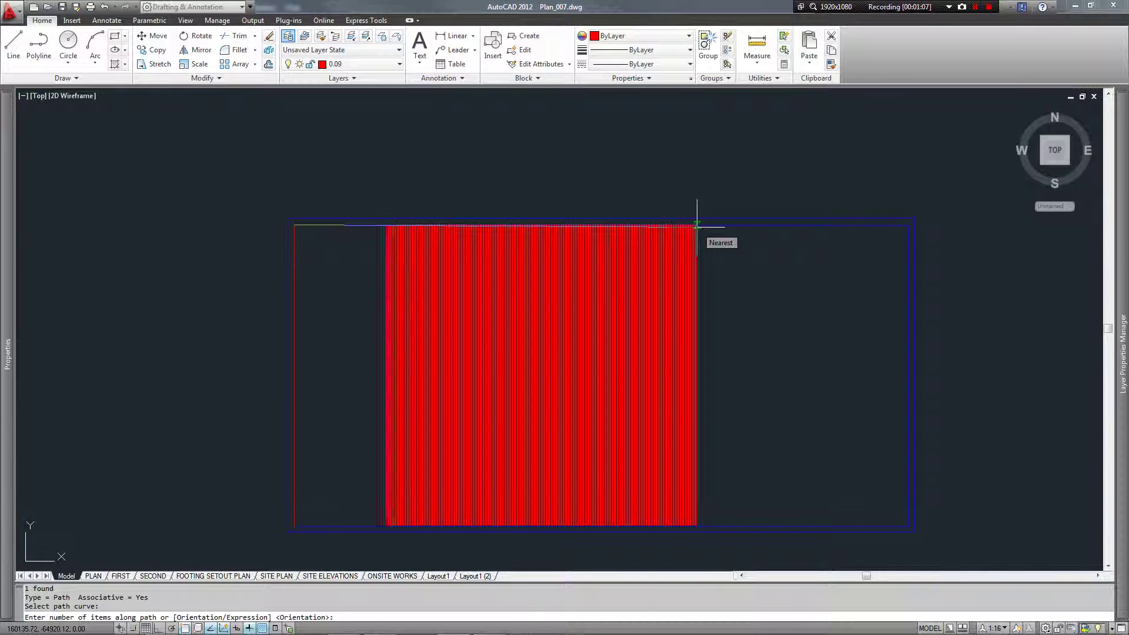
text(20)
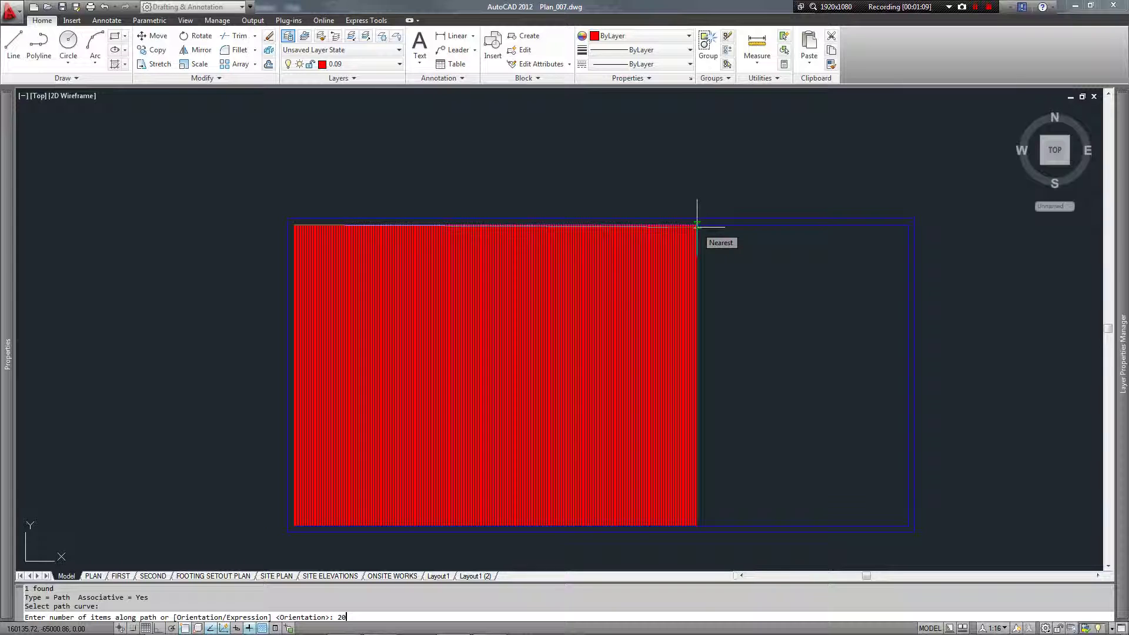
key(Return)
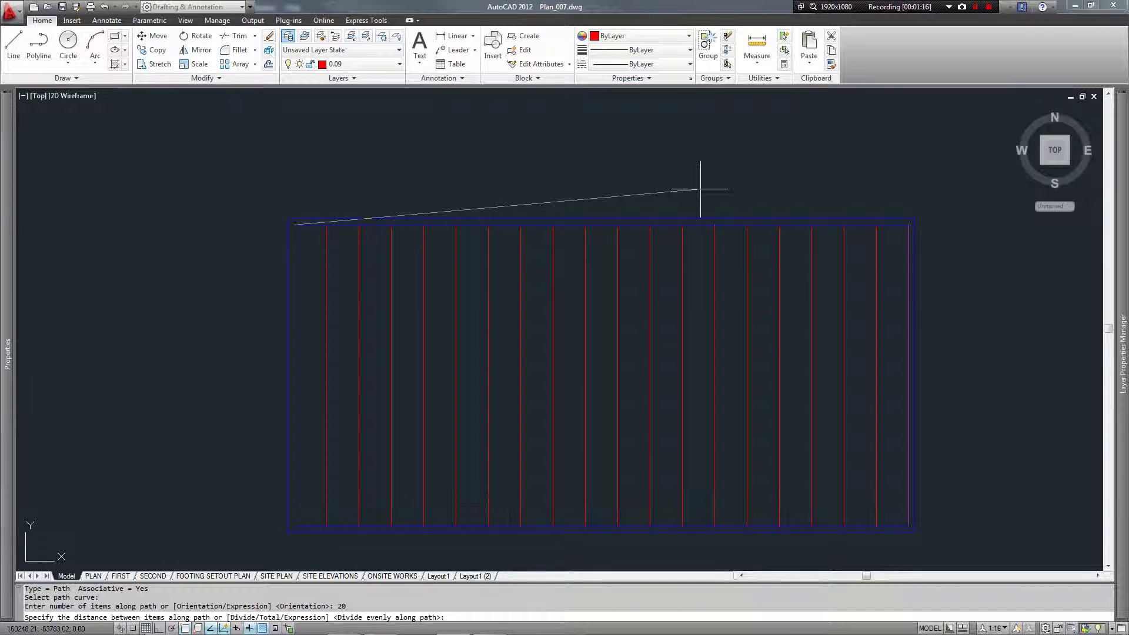
key(Return)
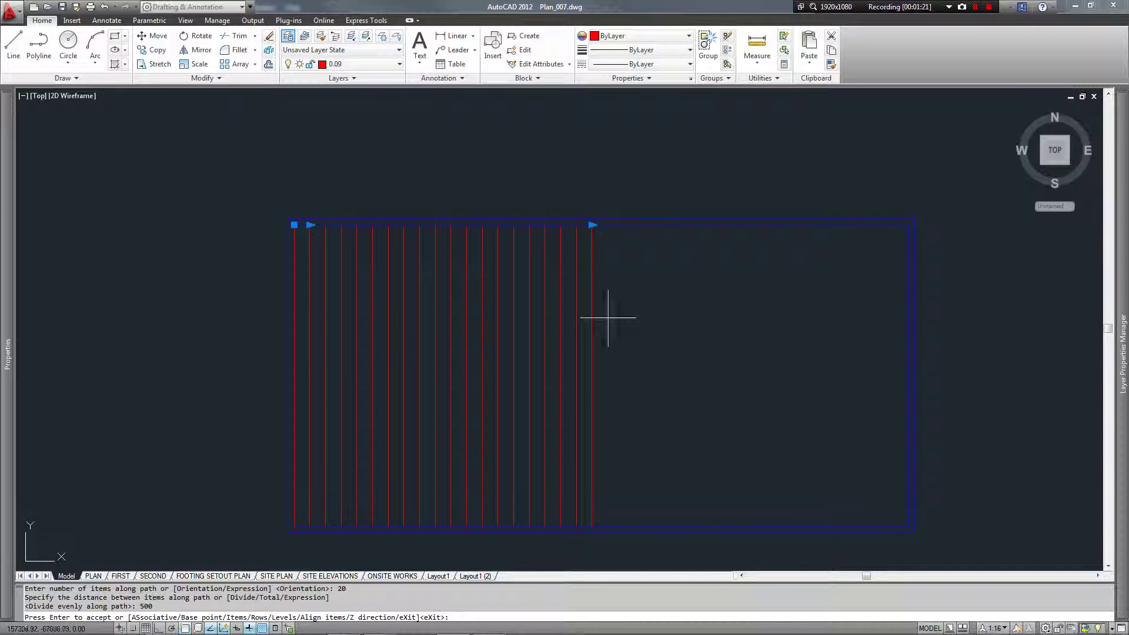
key(Escape)
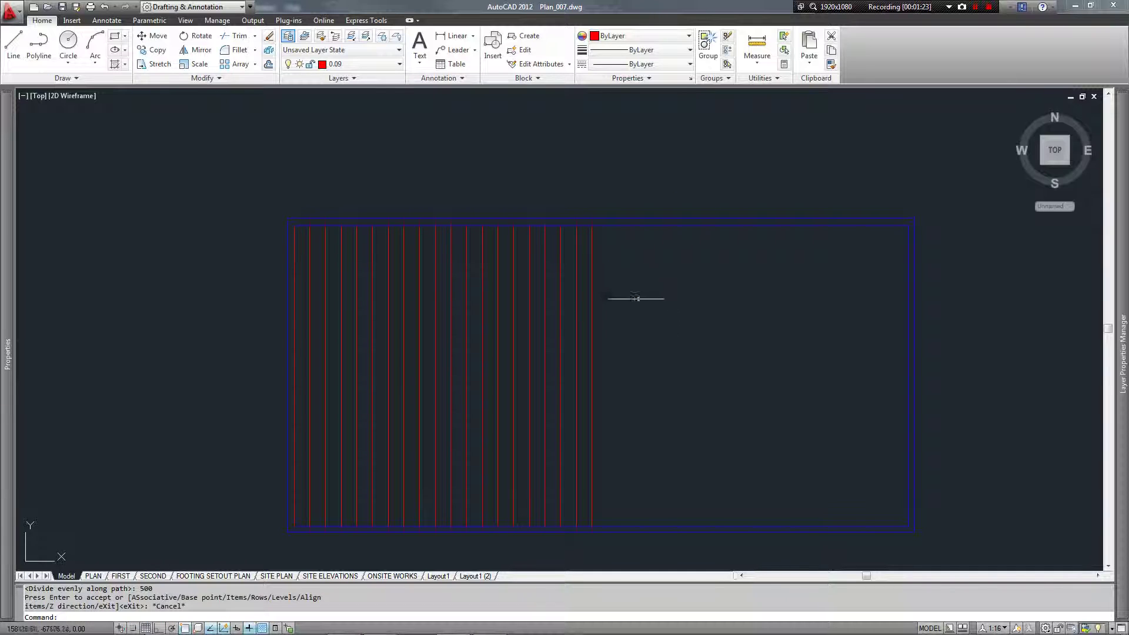
click(591, 285)
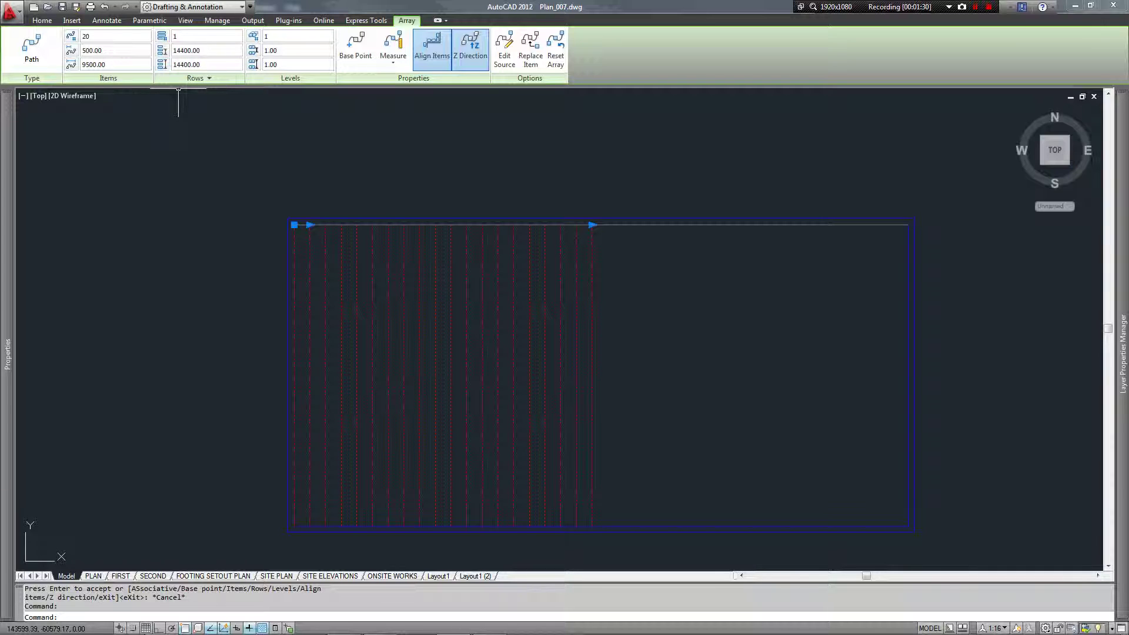
Raise the path array's item count to 40 on the Array ribbon tab.
click(97, 36)
text(40)
key(Return)
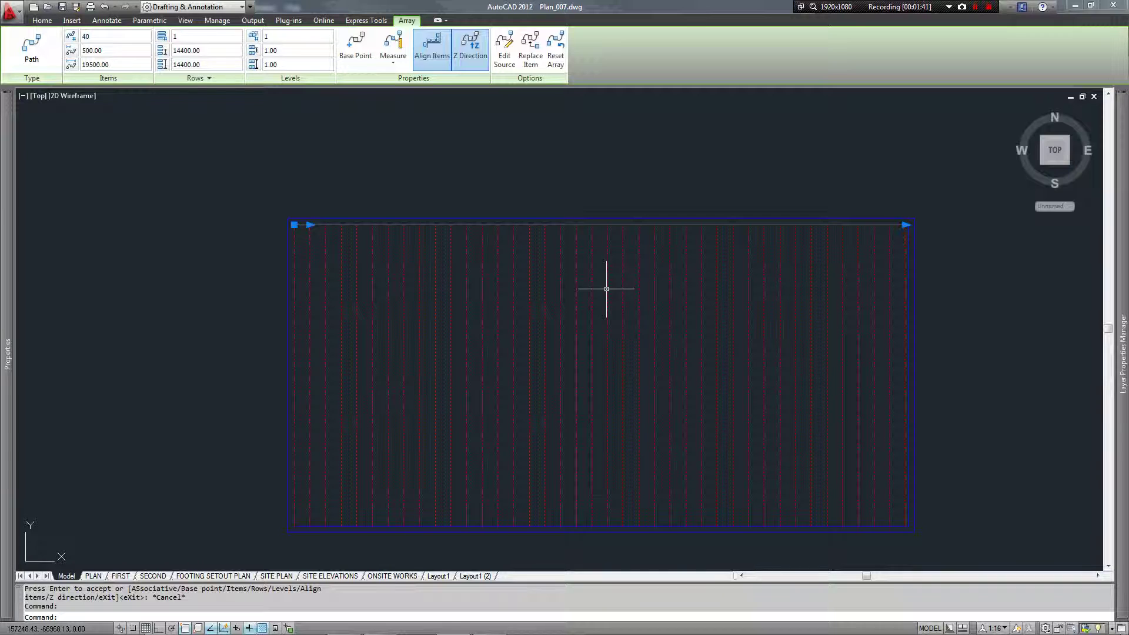
click(621, 178)
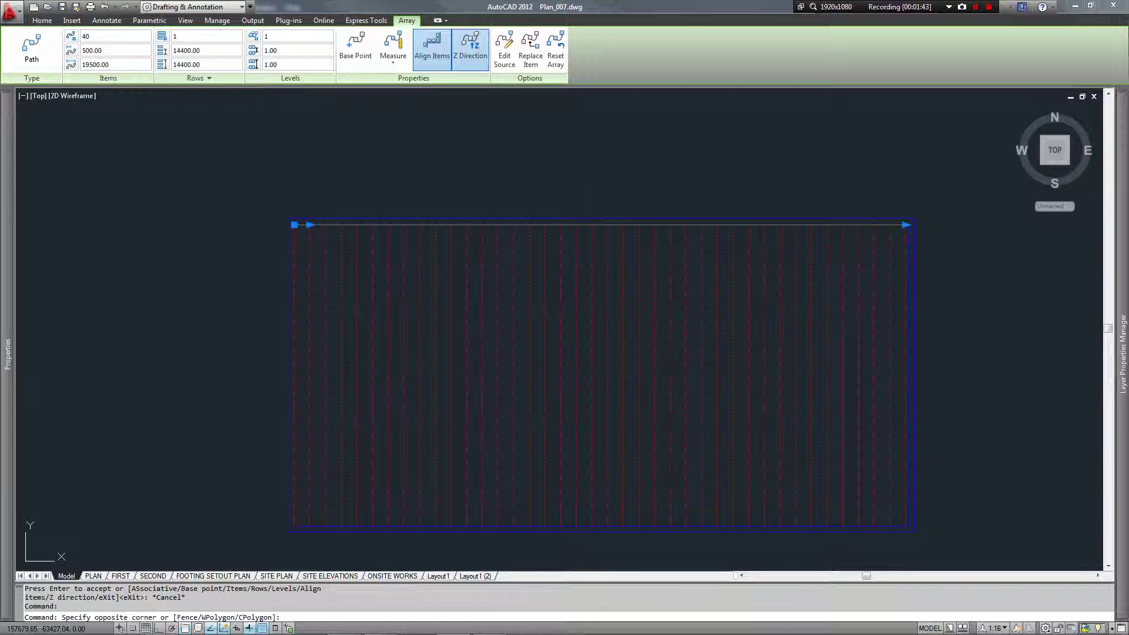
key(Escape)
key(Return)
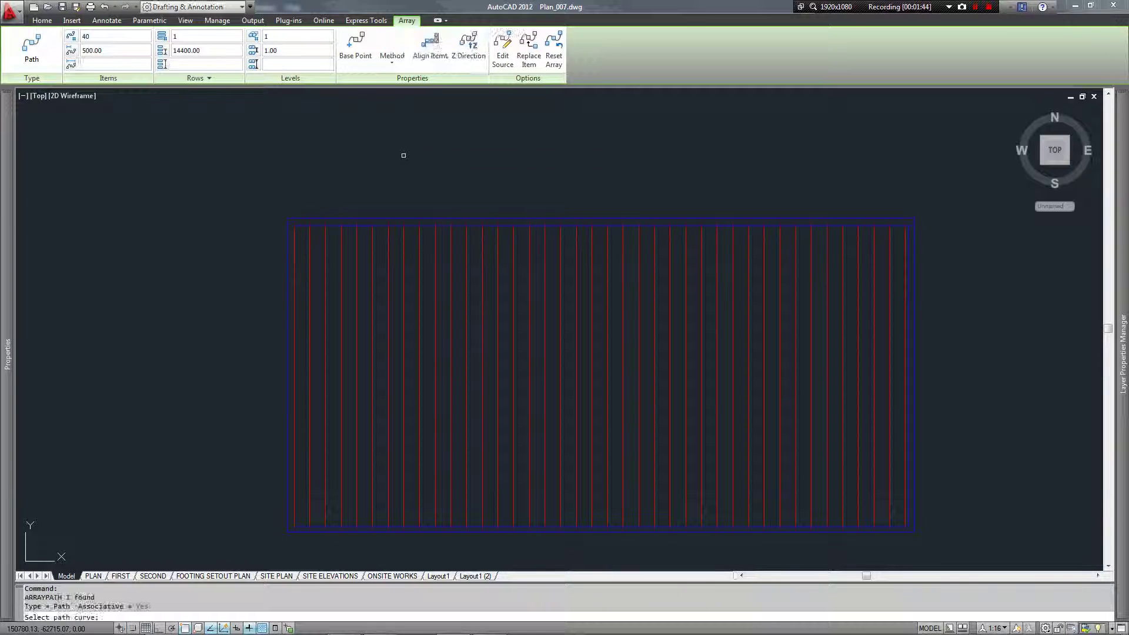
key(Escape)
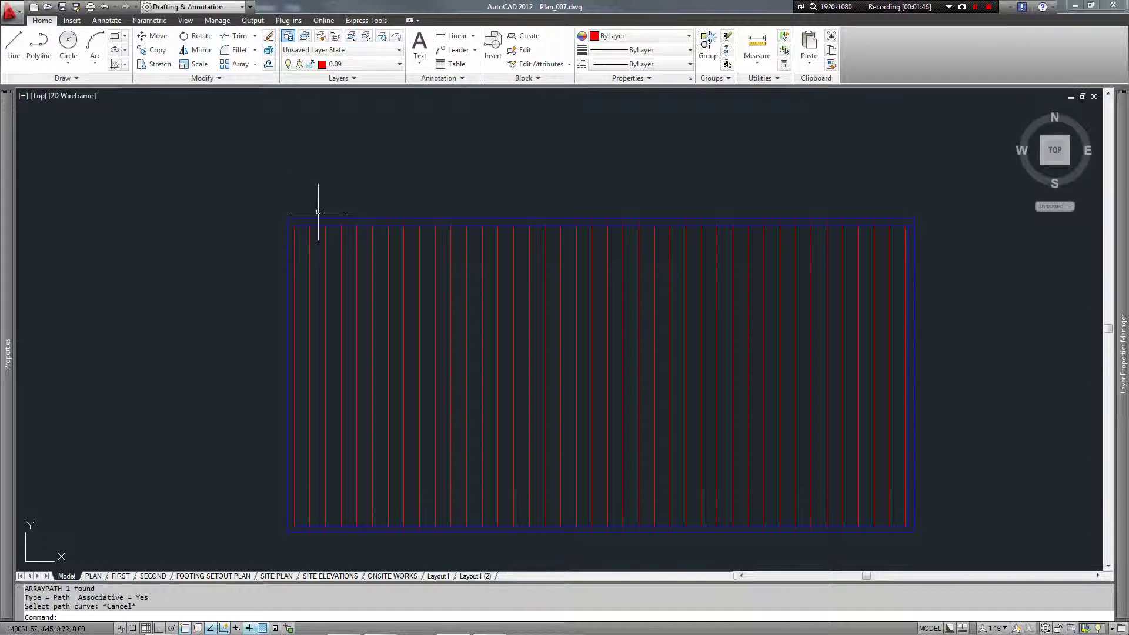
Draw a polyline (PL) from the rectangle's top-left corner to its top-right corner.
text(pl)
key(Return)
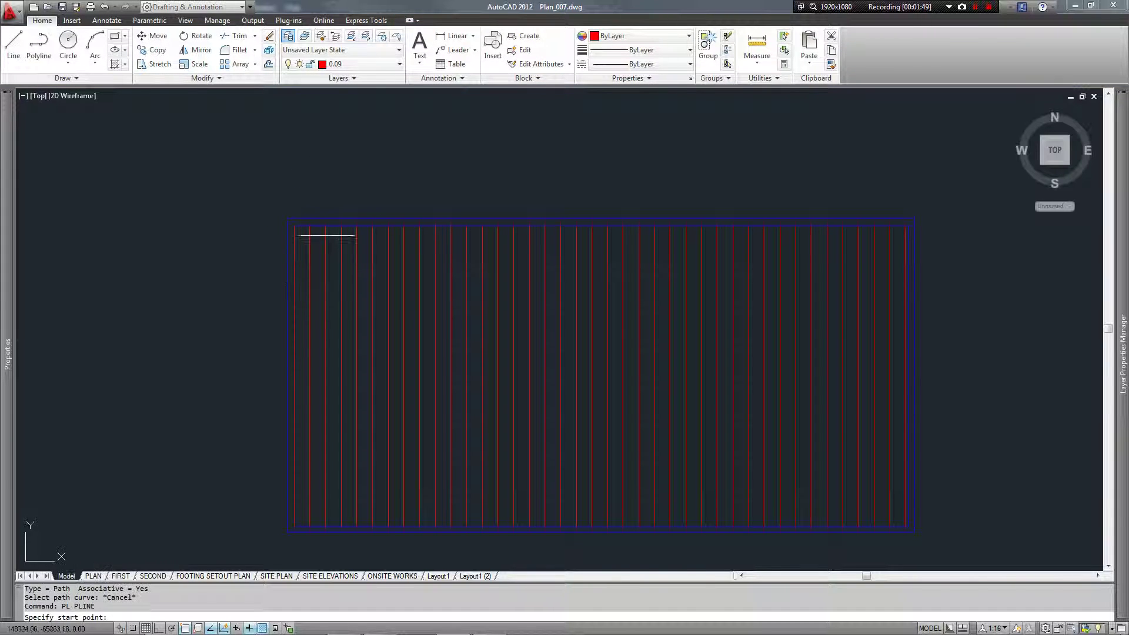
click(291, 224)
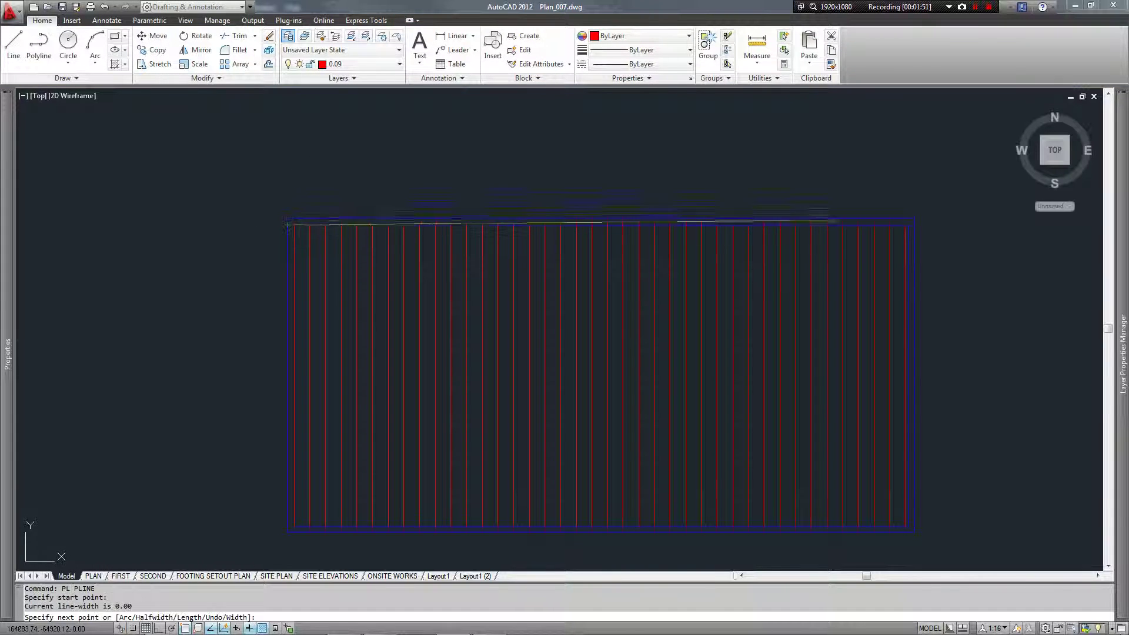
click(909, 224)
key(Return)
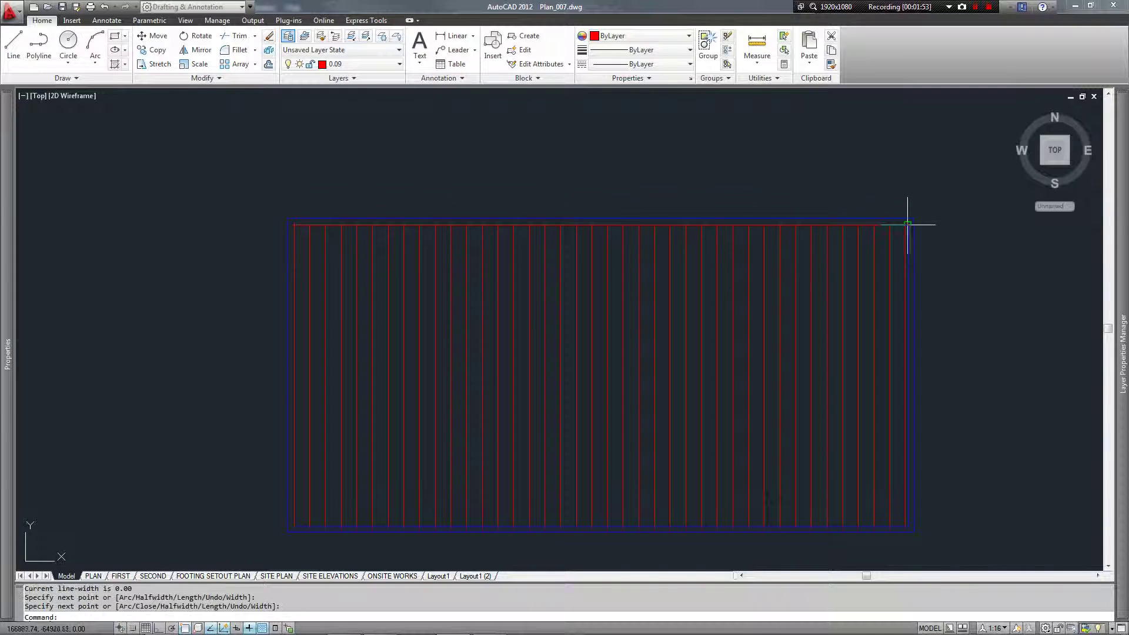
Send the red line array to the back of the draw order.
click(830, 225)
text(ARRAY)
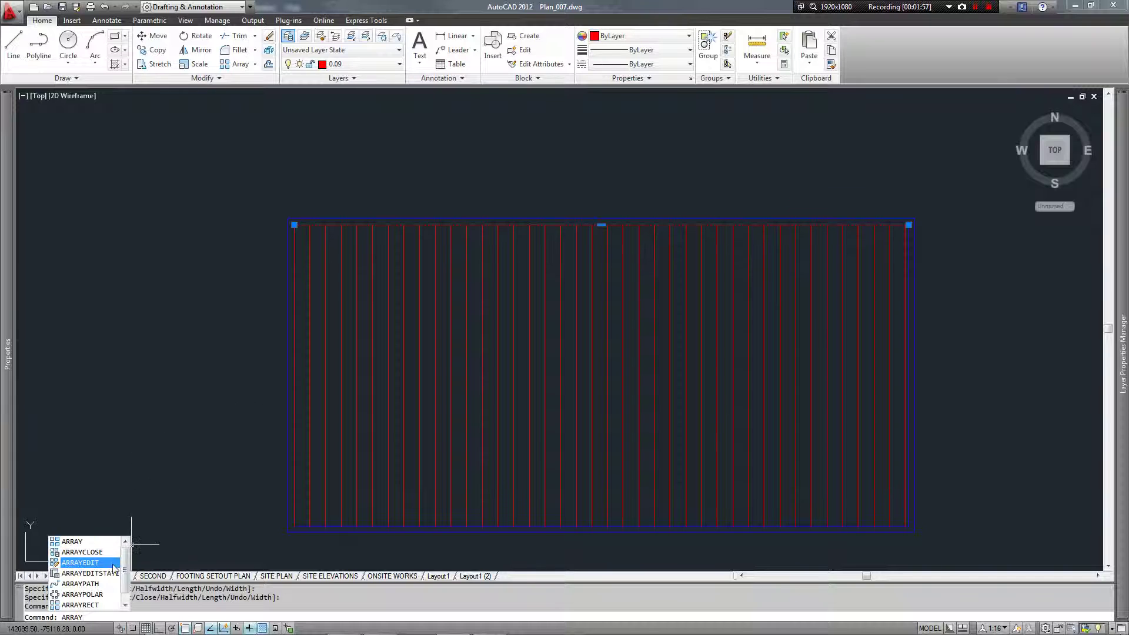
click(80, 583)
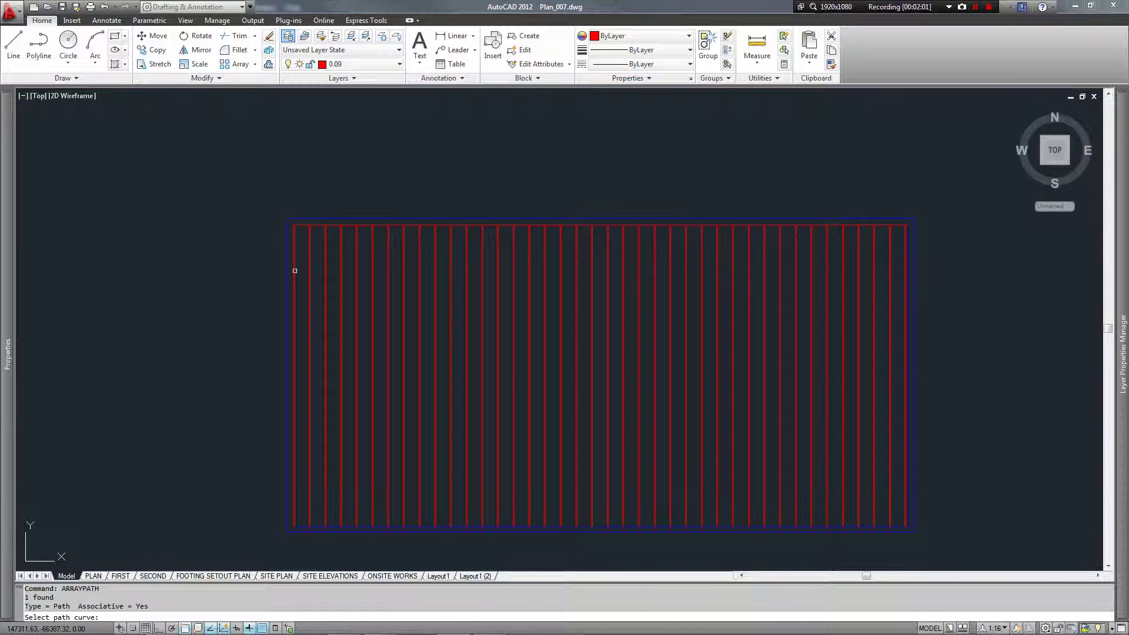
key(Escape)
key(Escape)
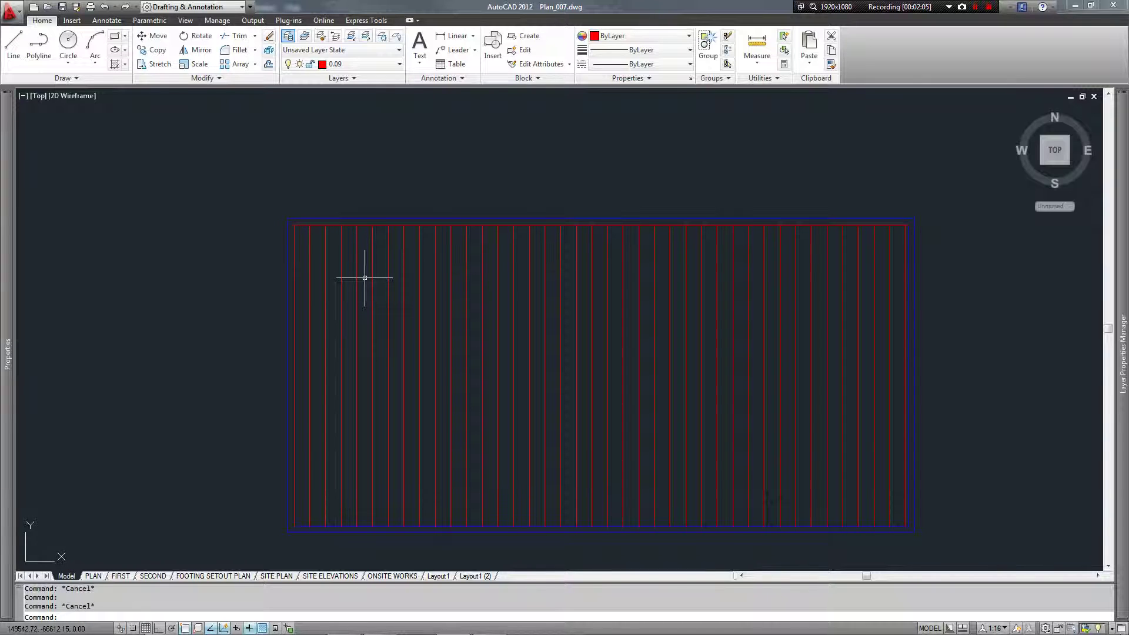
click(310, 300)
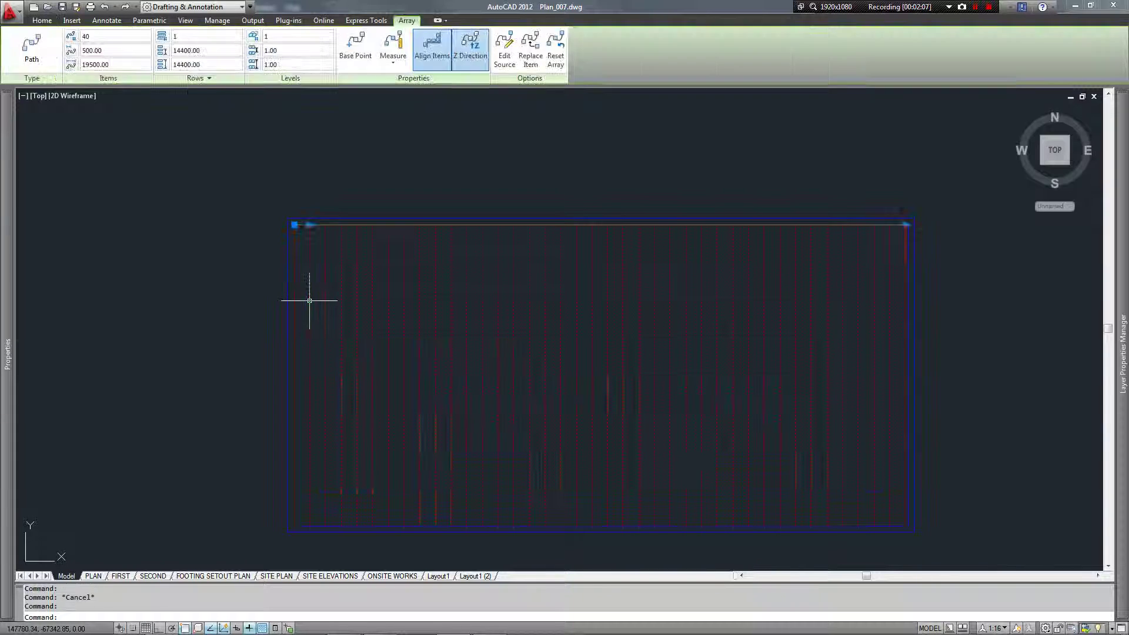
right_click(309, 300)
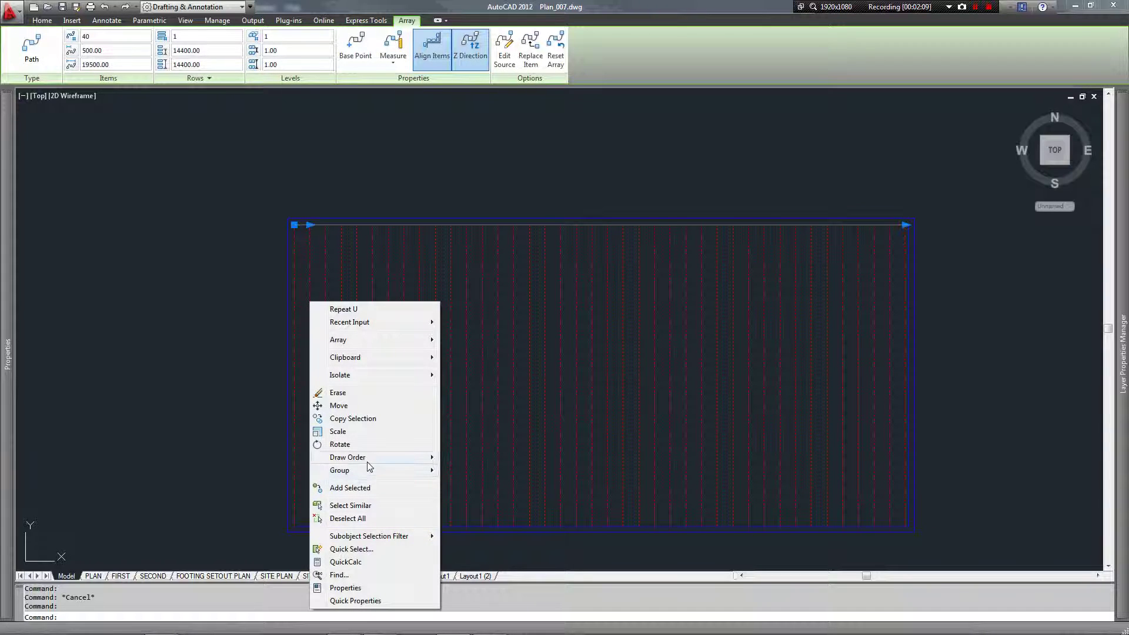
mouse_move(370, 460)
click(473, 471)
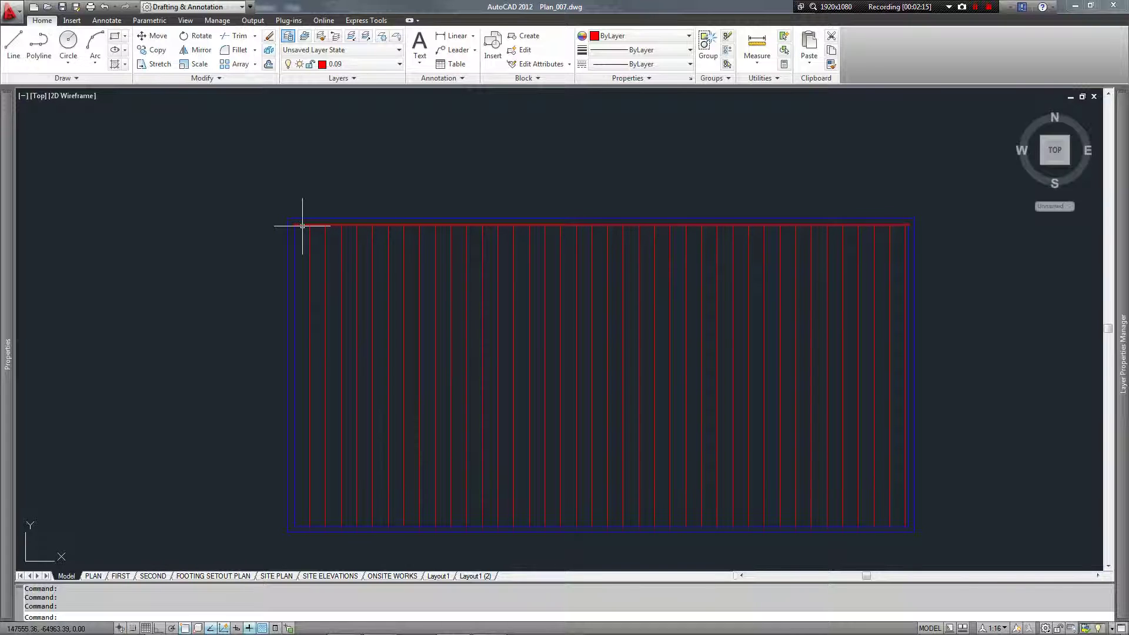
Create a second path array along the new polyline with 20 items spaced 500 apart.
click(302, 226)
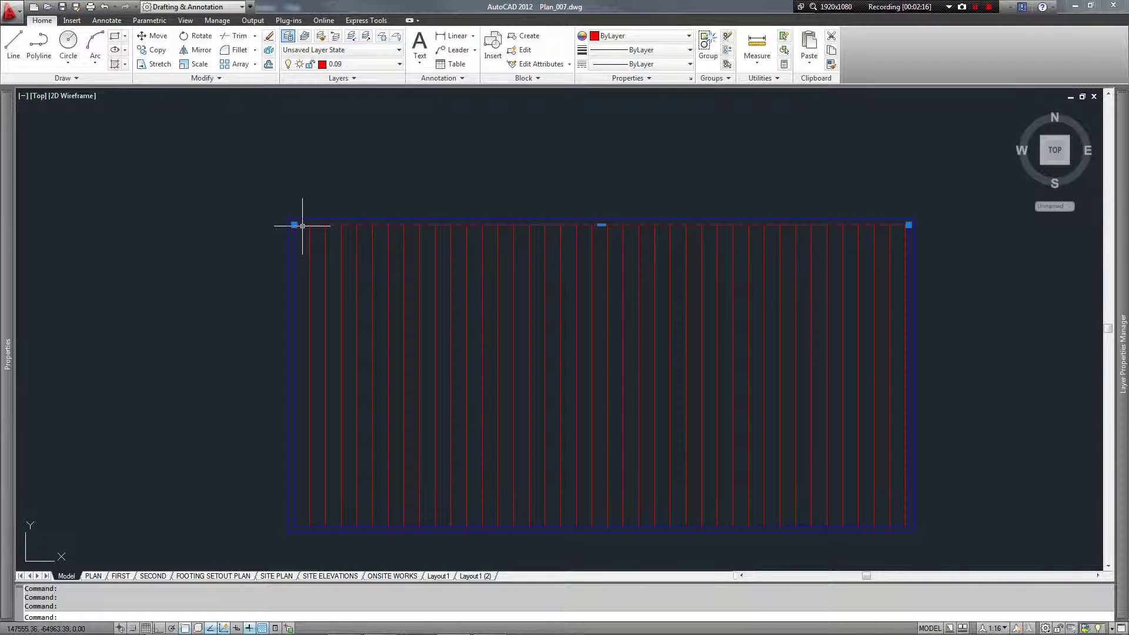
text(arr)
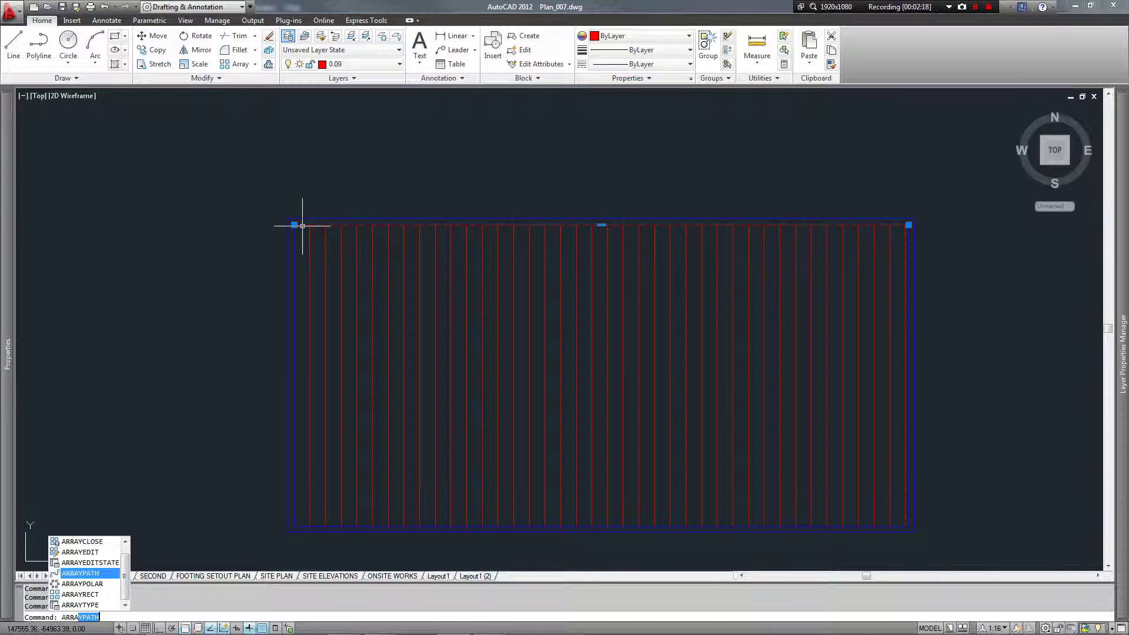
text(a)
key(Return)
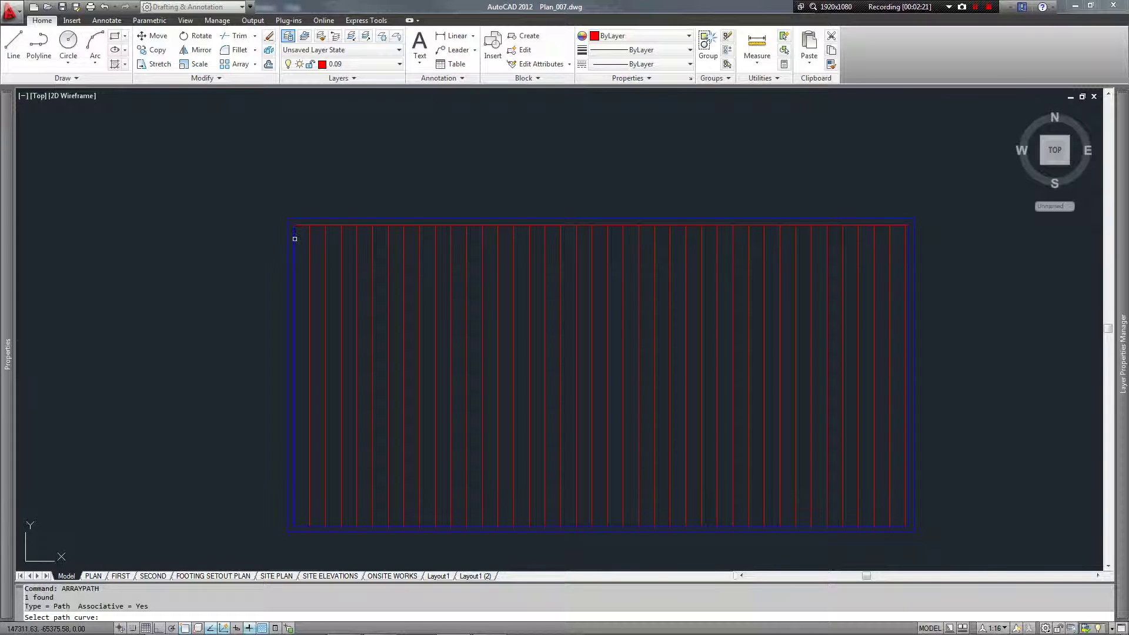
click(295, 238)
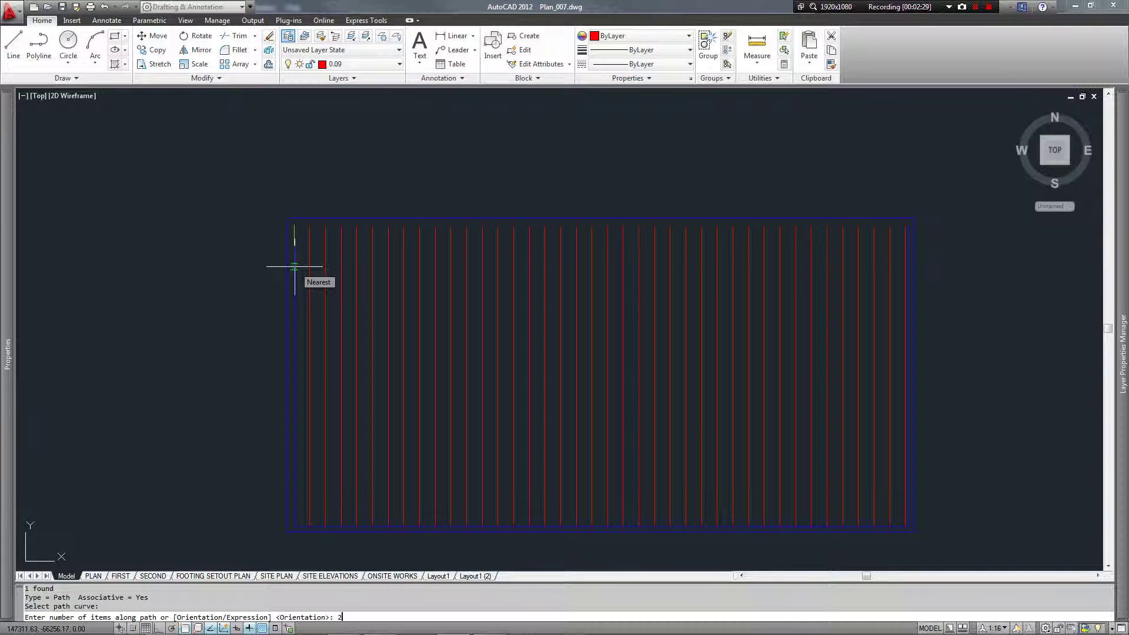
key(Return)
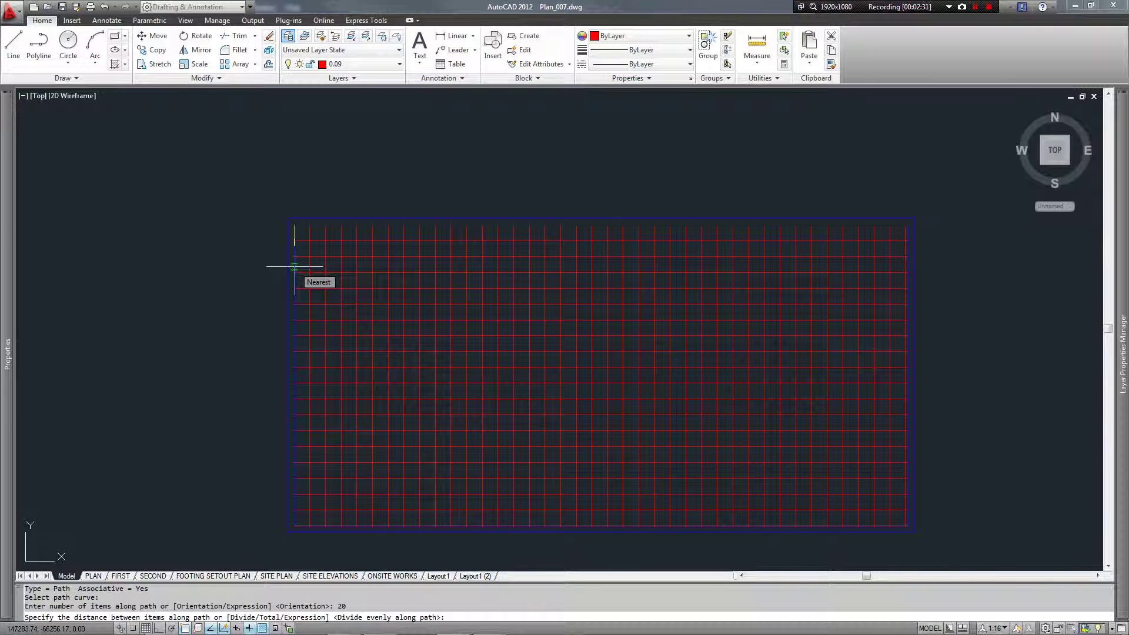
text(500)
key(Return)
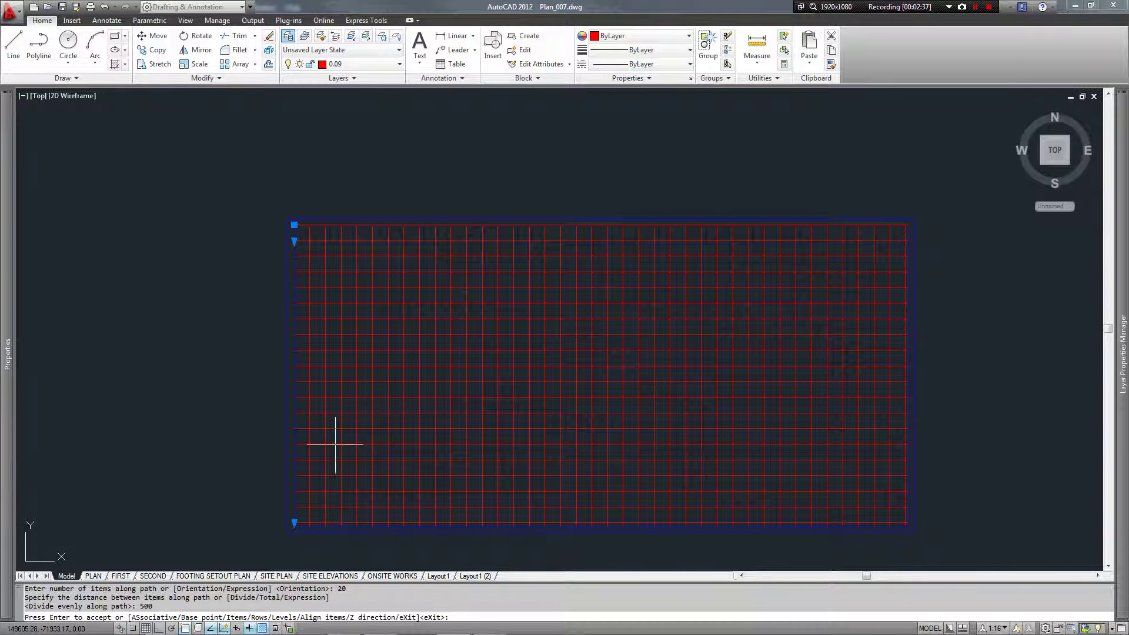
key(Return)
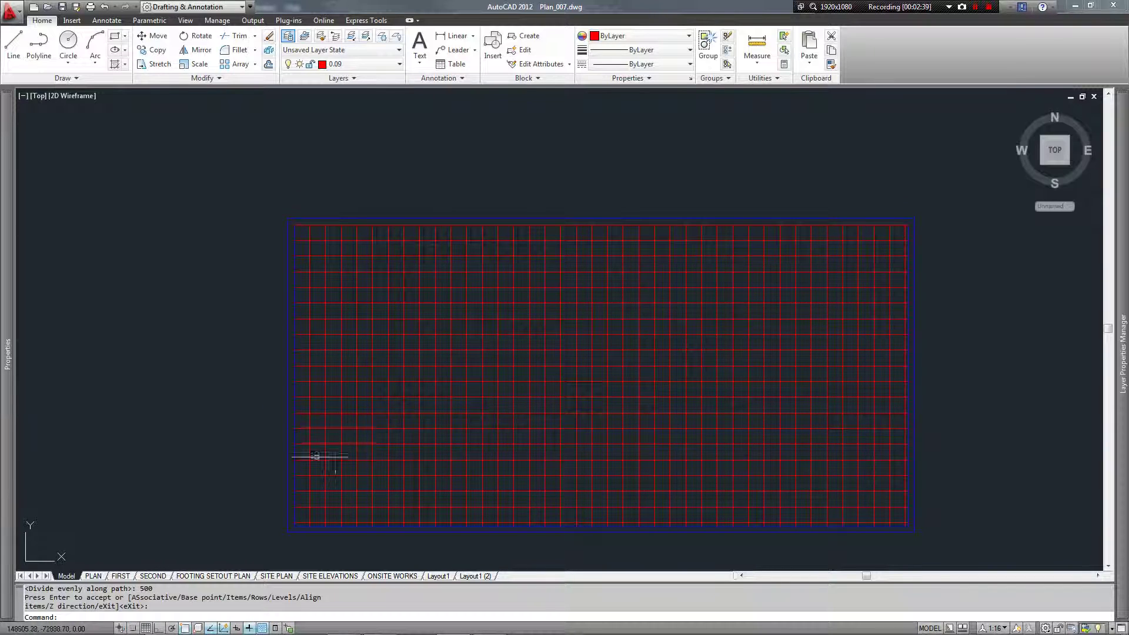
Change the second array to 10 items with 1000 spacing between them.
click(322, 520)
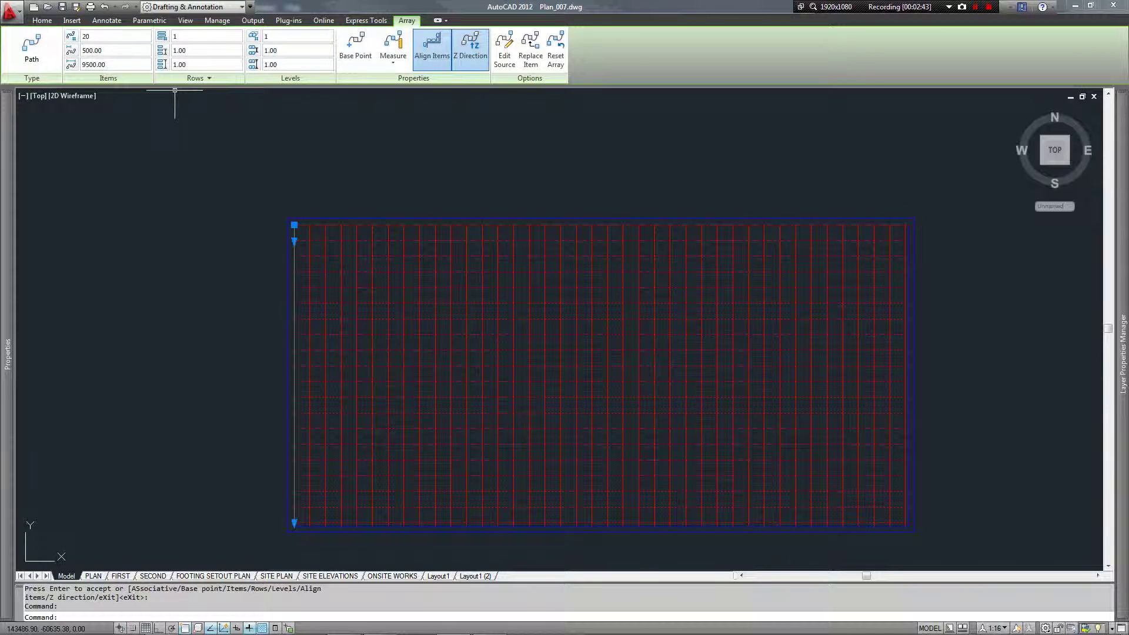
click(117, 36)
text(10)
key(Return)
click(107, 50)
text(750)
key(Return)
click(105, 50)
text(1000)
key(Return)
key(Return)
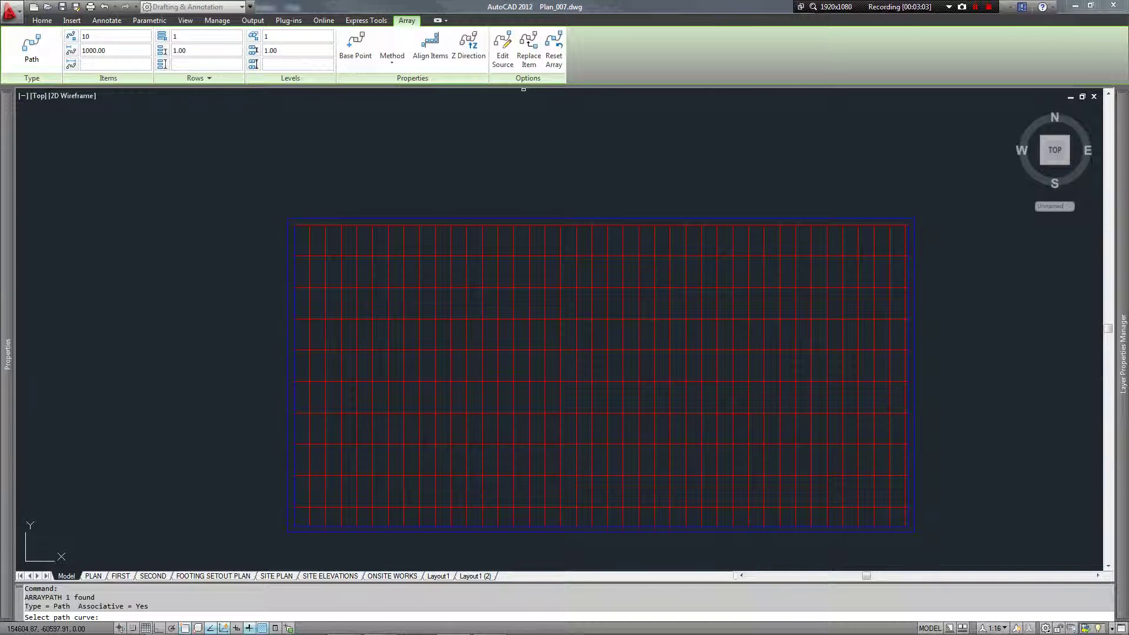
key(Escape)
scroll(834, 277, down, 1)
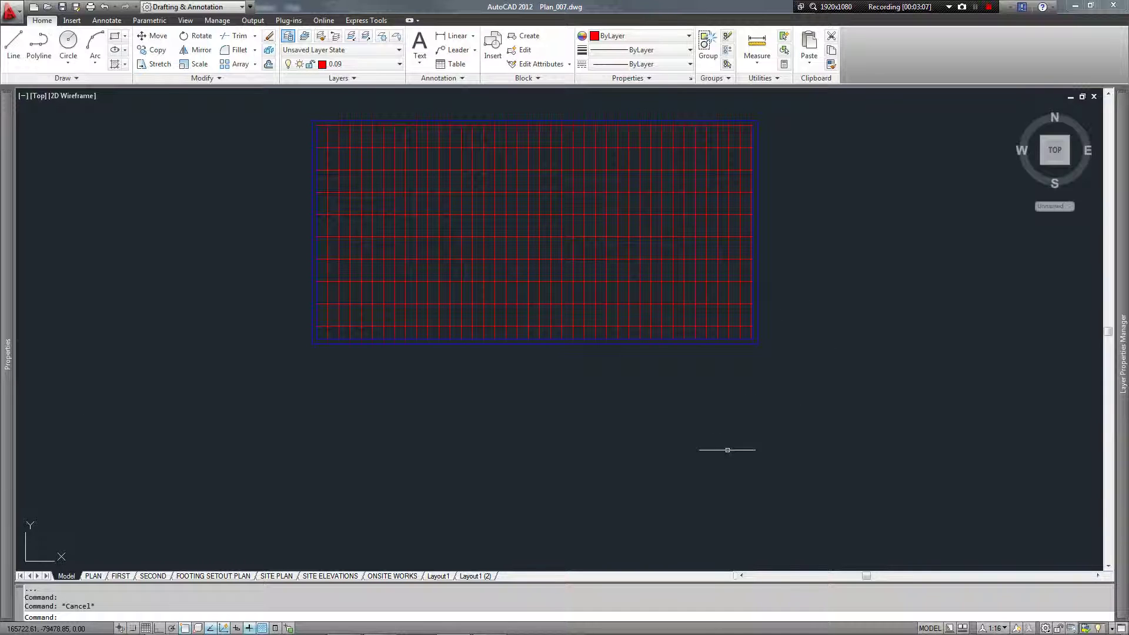
Zoom and pan until the aerial site photo fills the view inside the red frame.
scroll(725, 451, up, 2)
middle_drag(545, 429, 507, 210)
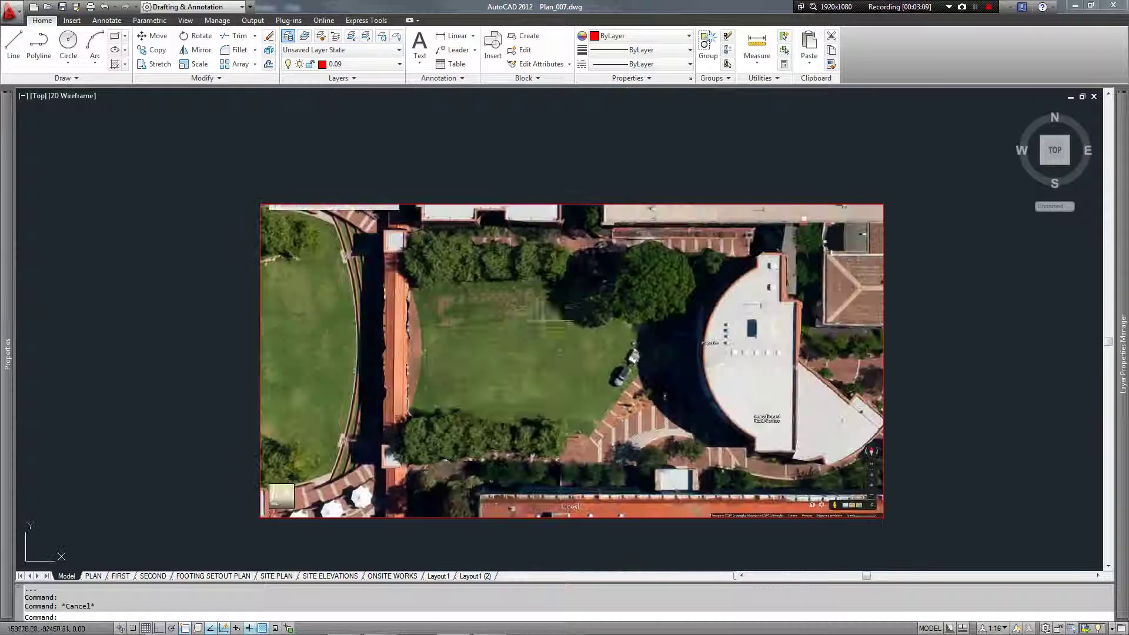
middle_drag(697, 450, 680, 413)
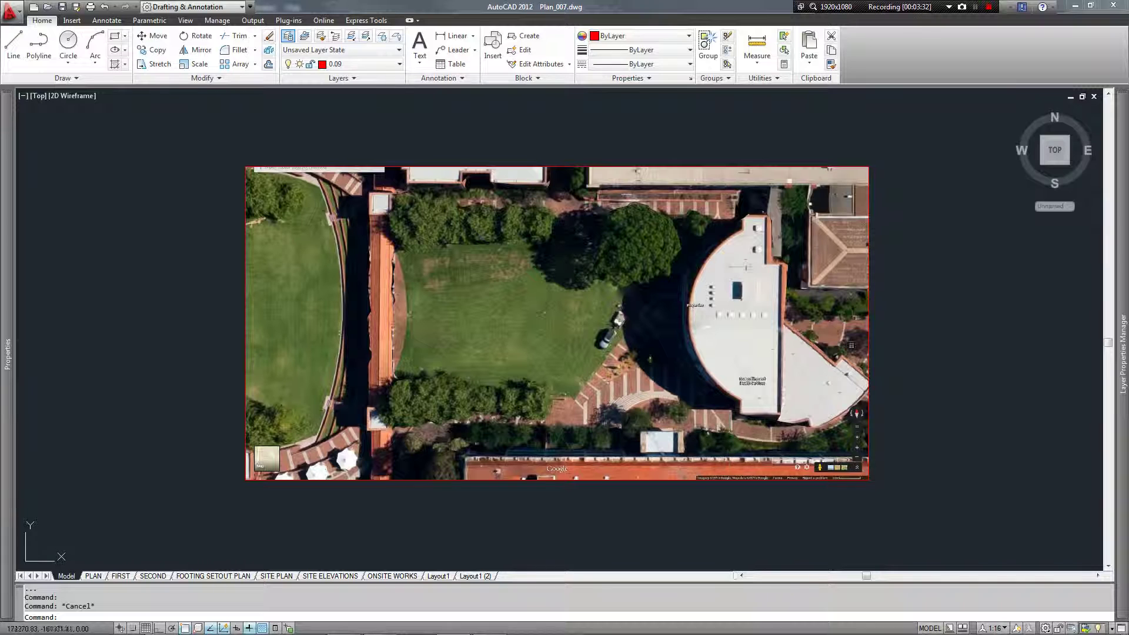
Window-select the aerial photo and set its Fade to 80.
click(919, 290)
click(712, 379)
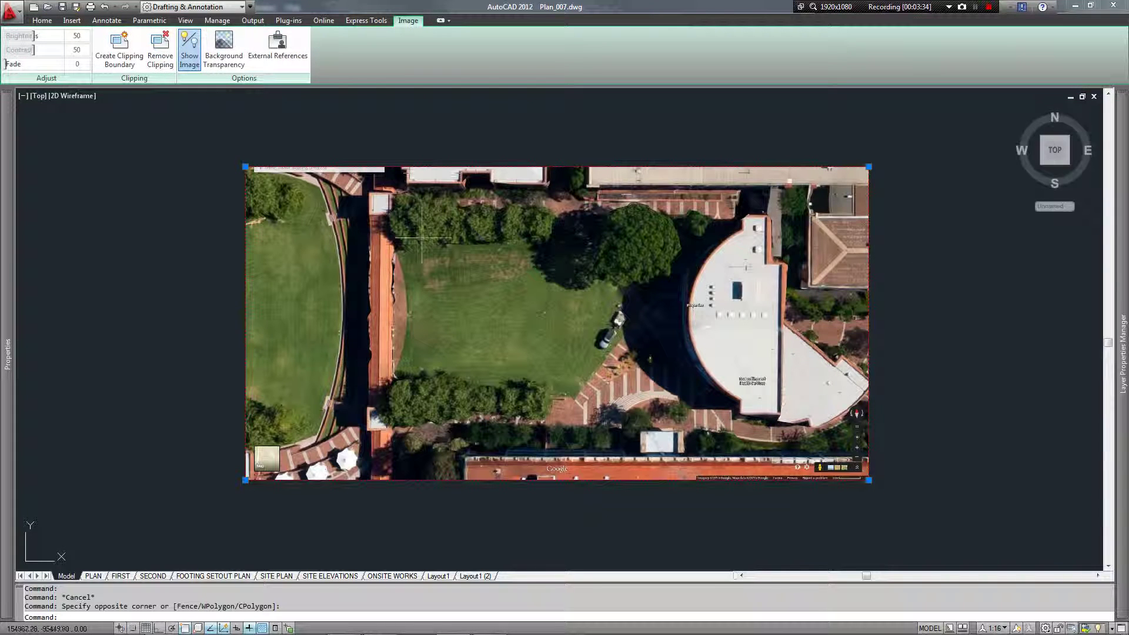
click(77, 64)
key(Return)
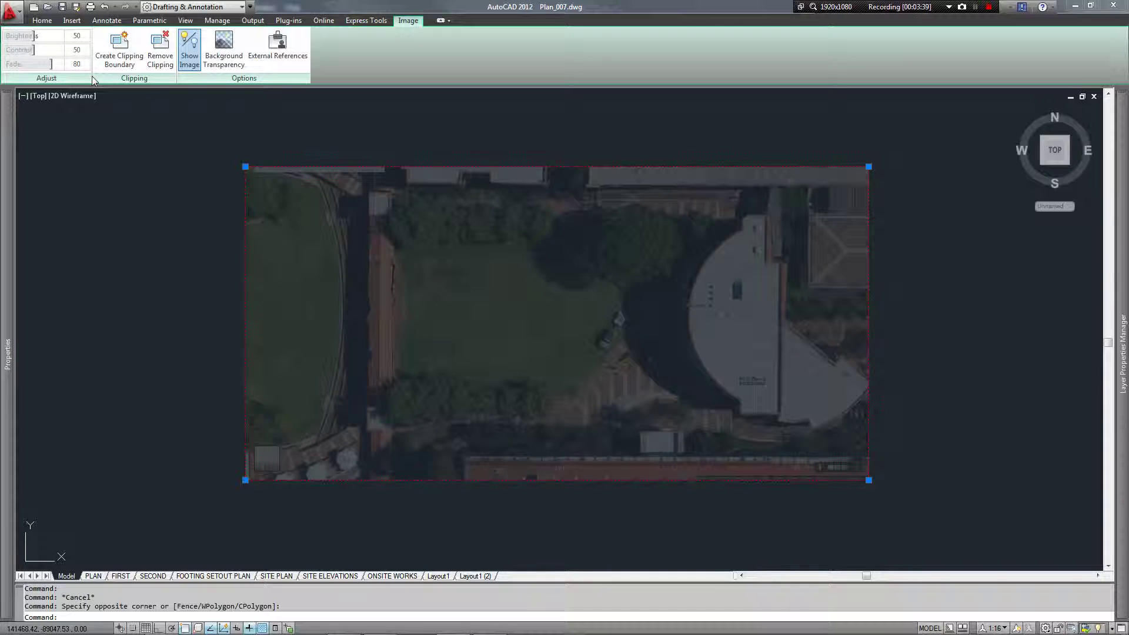
key(Escape)
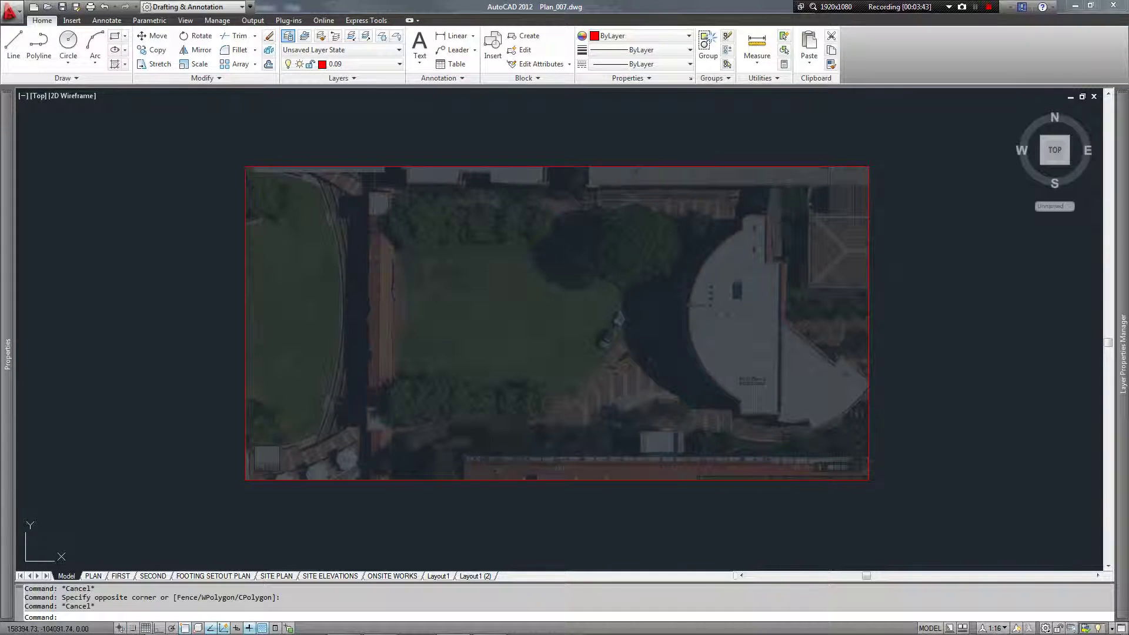
scroll(522, 433, up, 5)
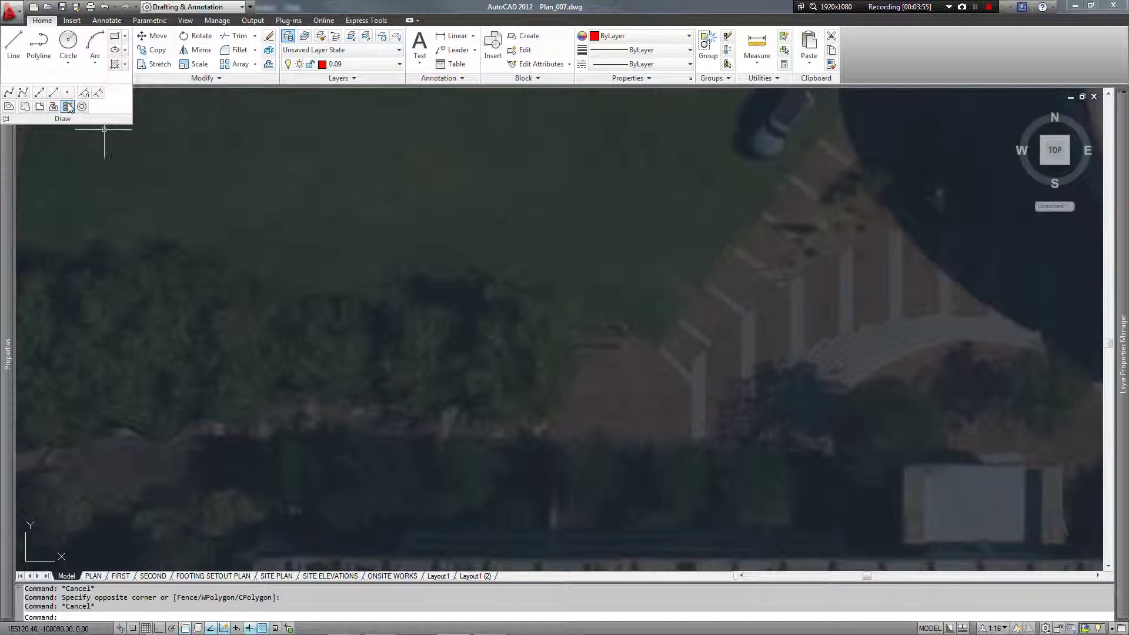
Draw a revision cloud around the first tree along the lawn's lower edge.
click(26, 107)
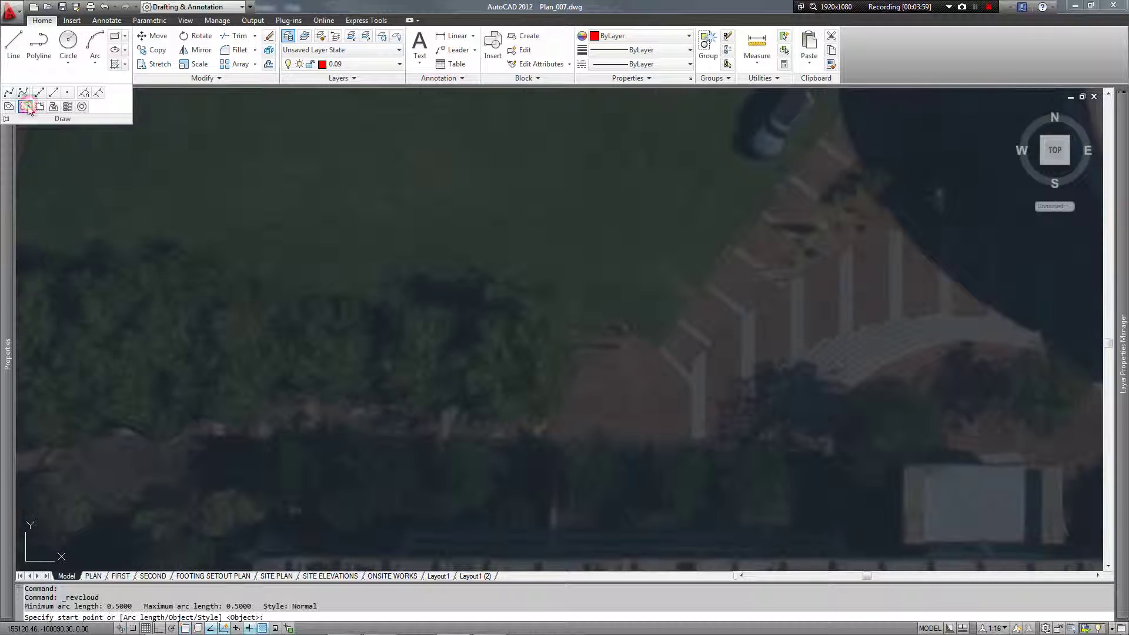
click(487, 415)
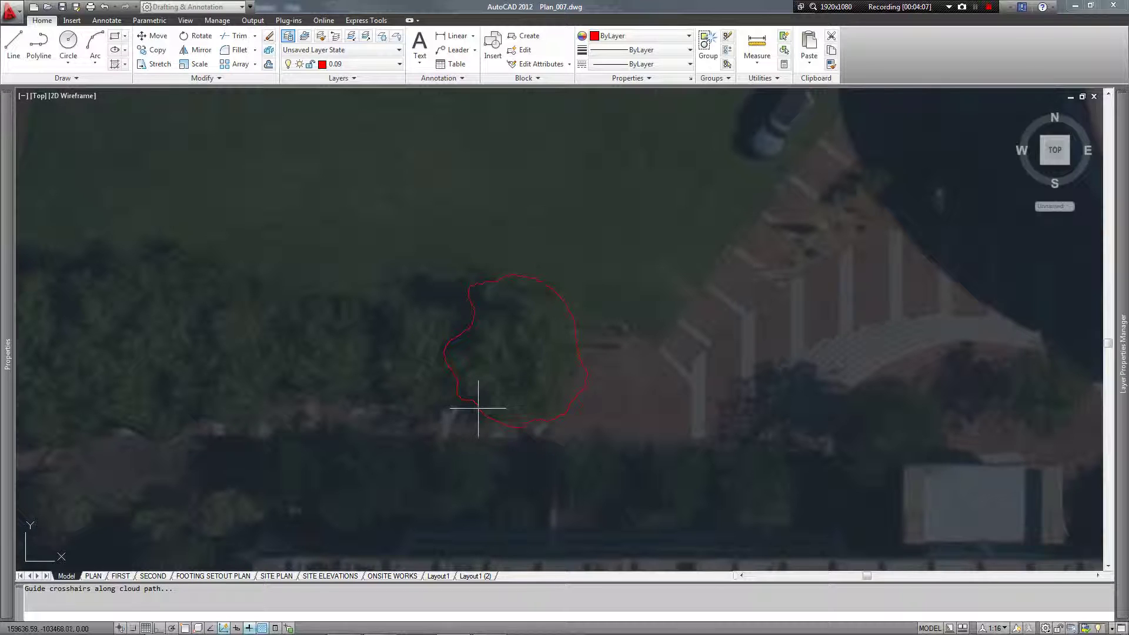
click(504, 403)
click(536, 353)
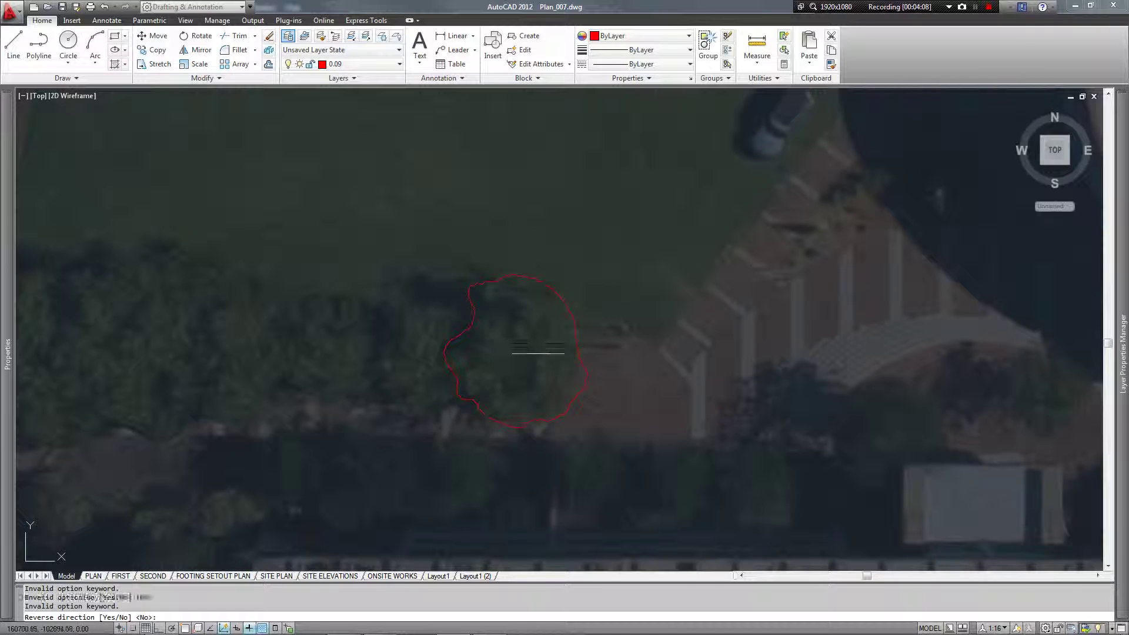
key(Return)
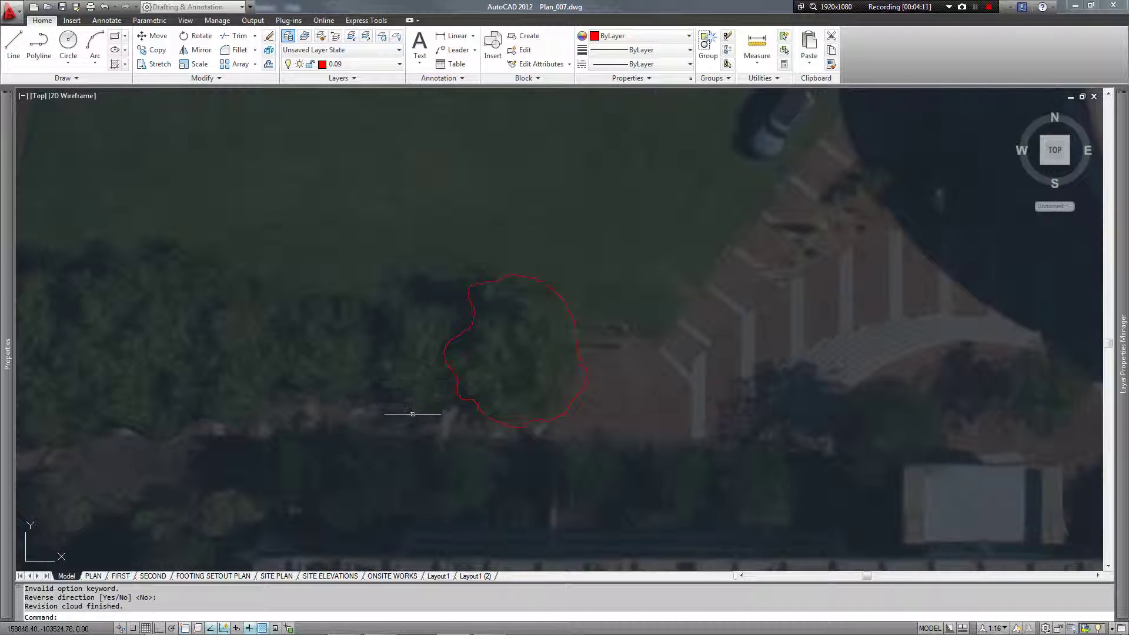
click(412, 411)
key(Escape)
Add revision clouds around the trees further left, through the leftmost large tree.
key(Return)
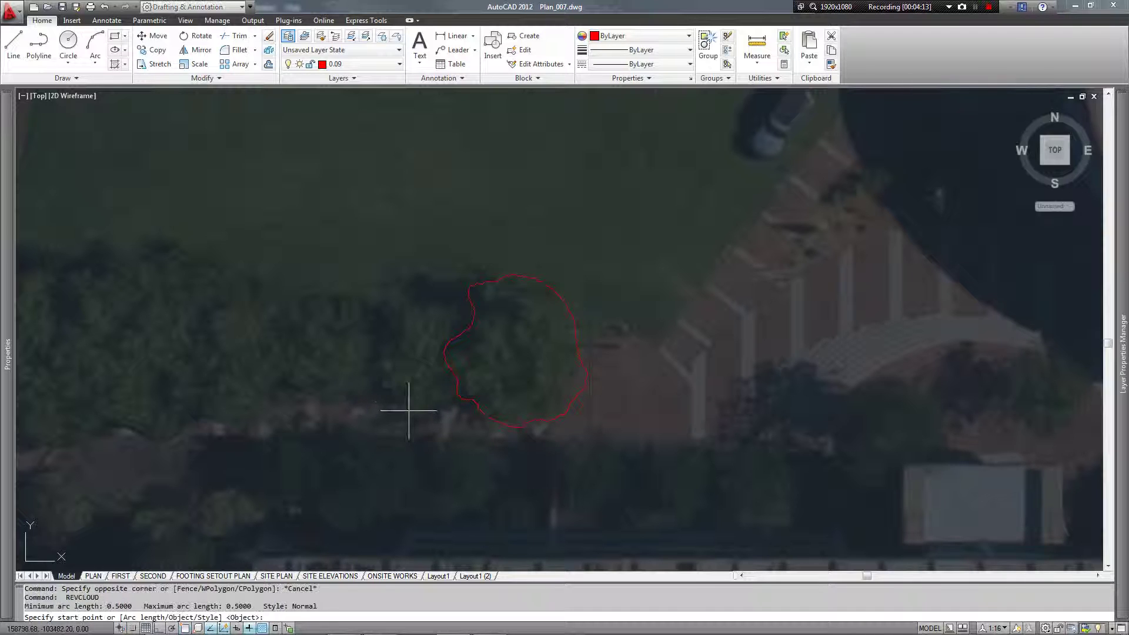
click(412, 412)
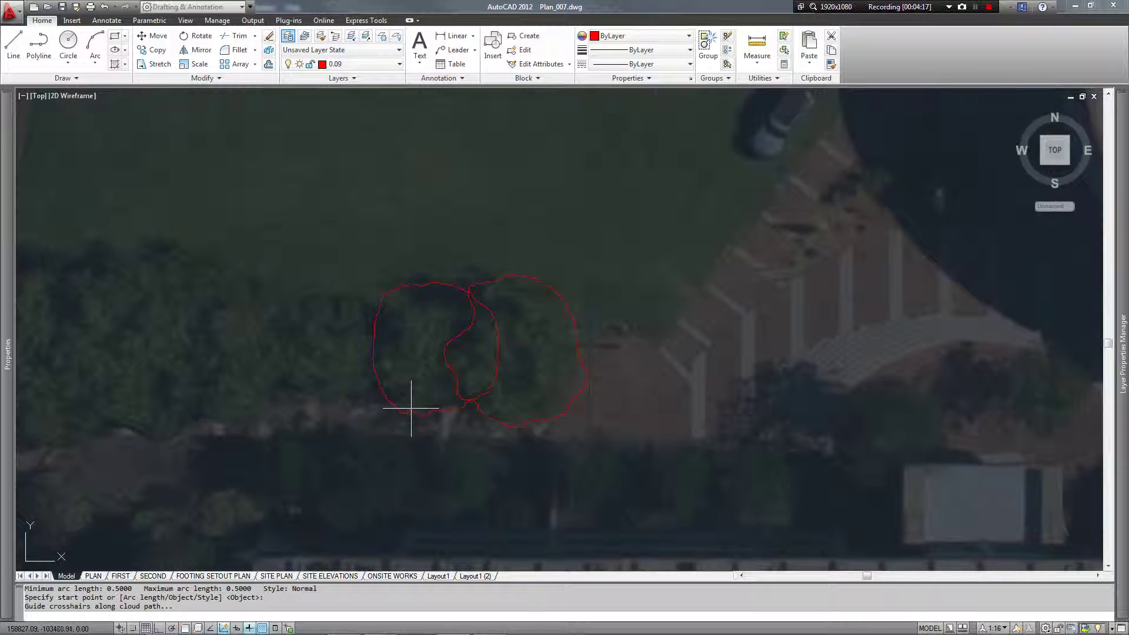
key(Return)
click(305, 392)
click(307, 373)
key(Return)
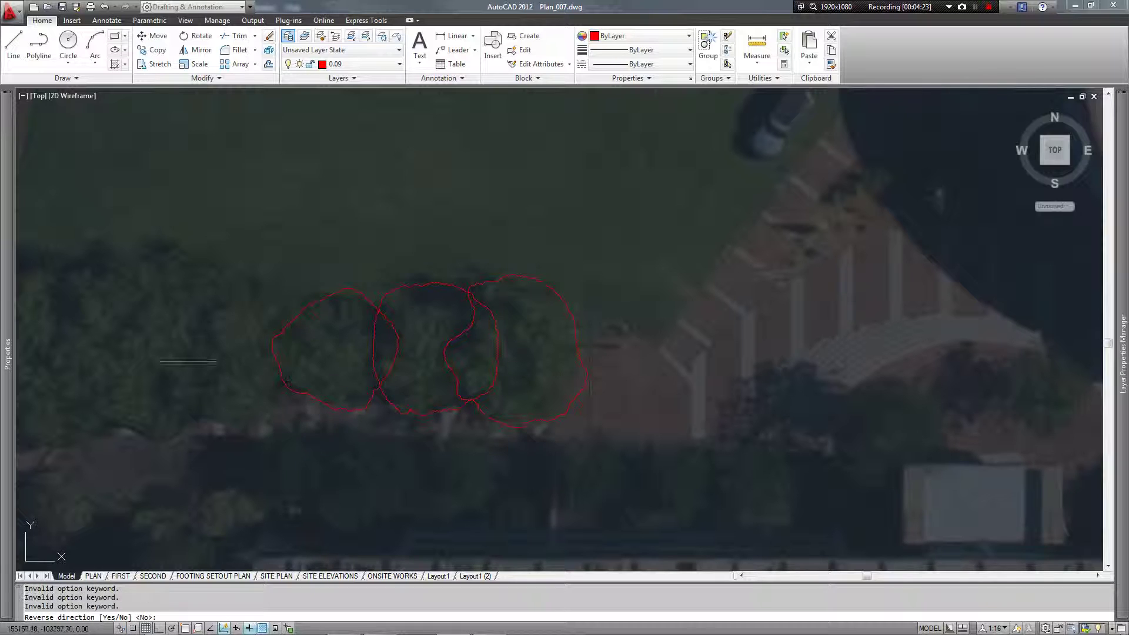
key(Return)
click(124, 424)
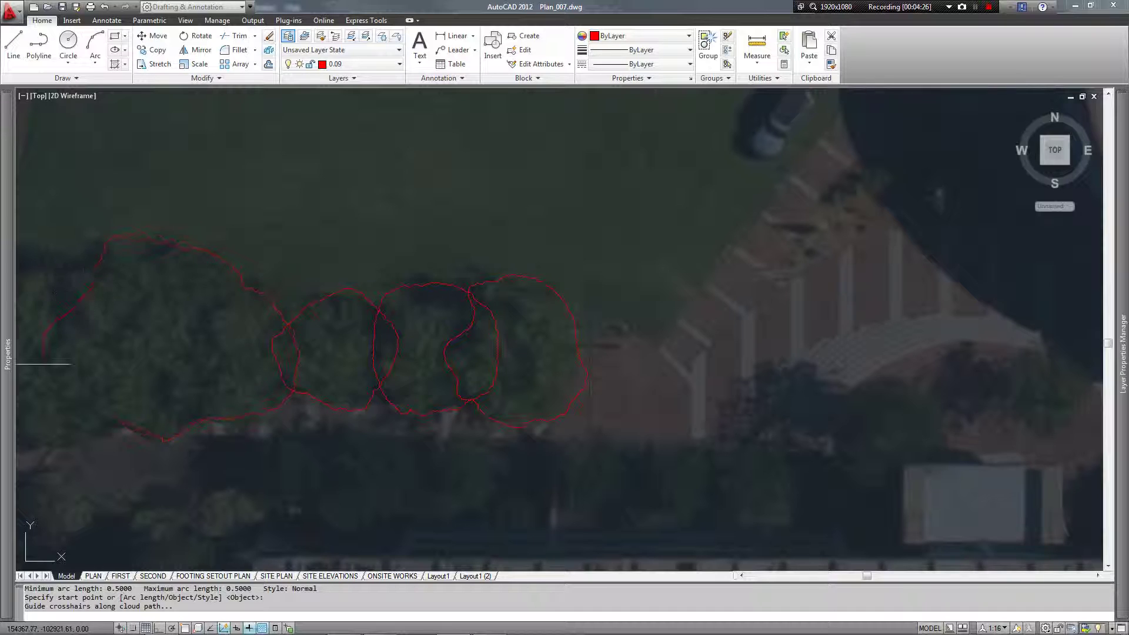
click(117, 424)
key(Return)
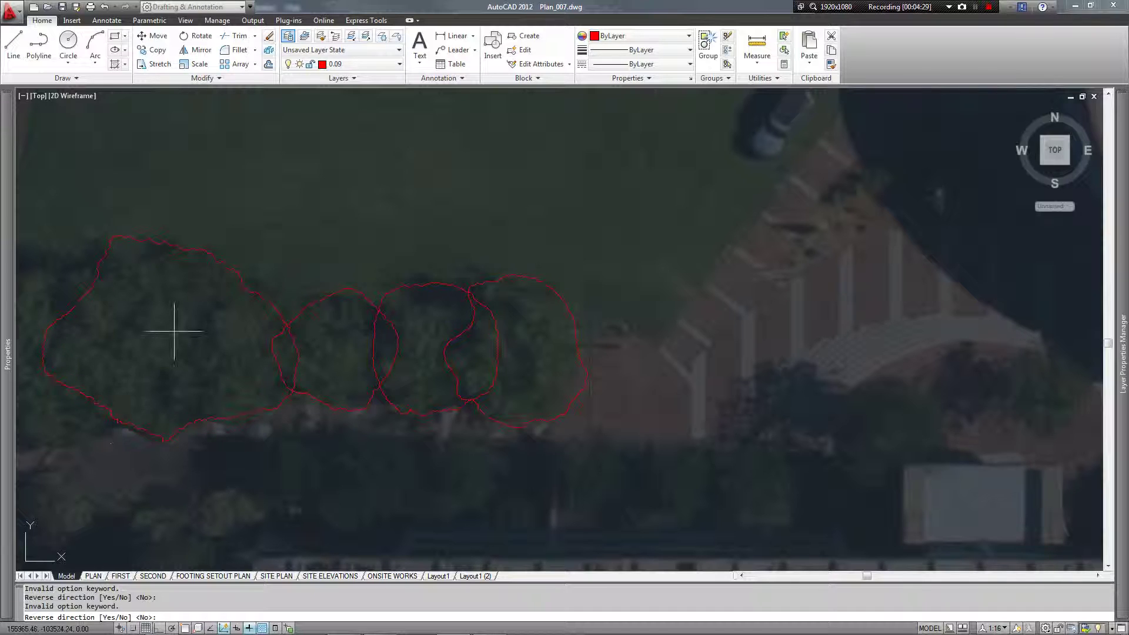
Draw another revision cloud and convert an existing object into a cloud.
key(Return)
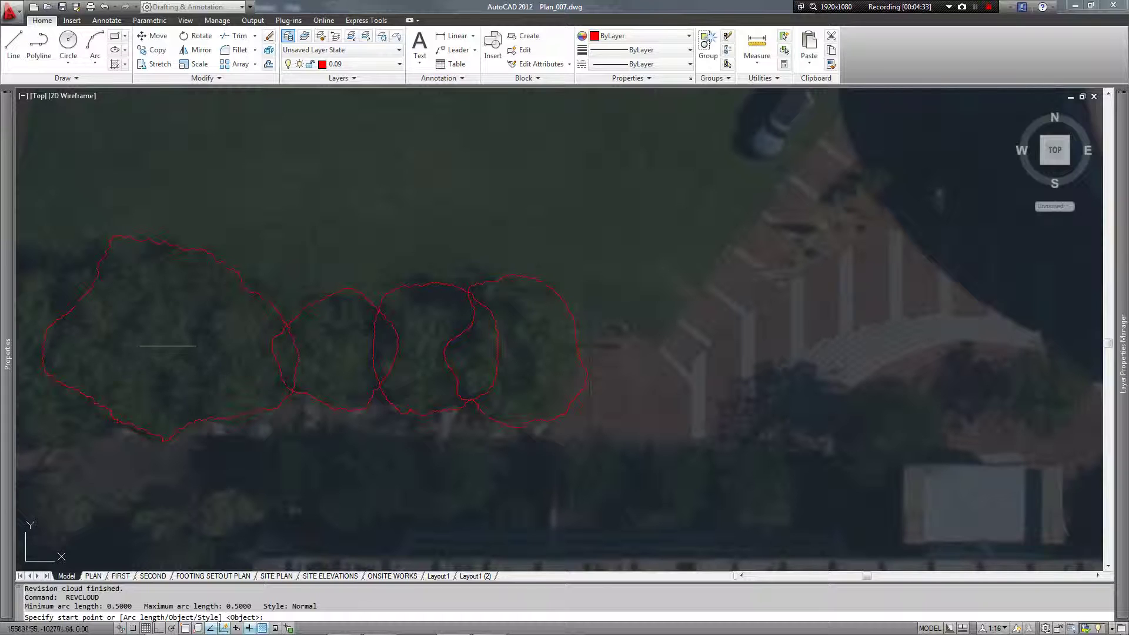
click(166, 347)
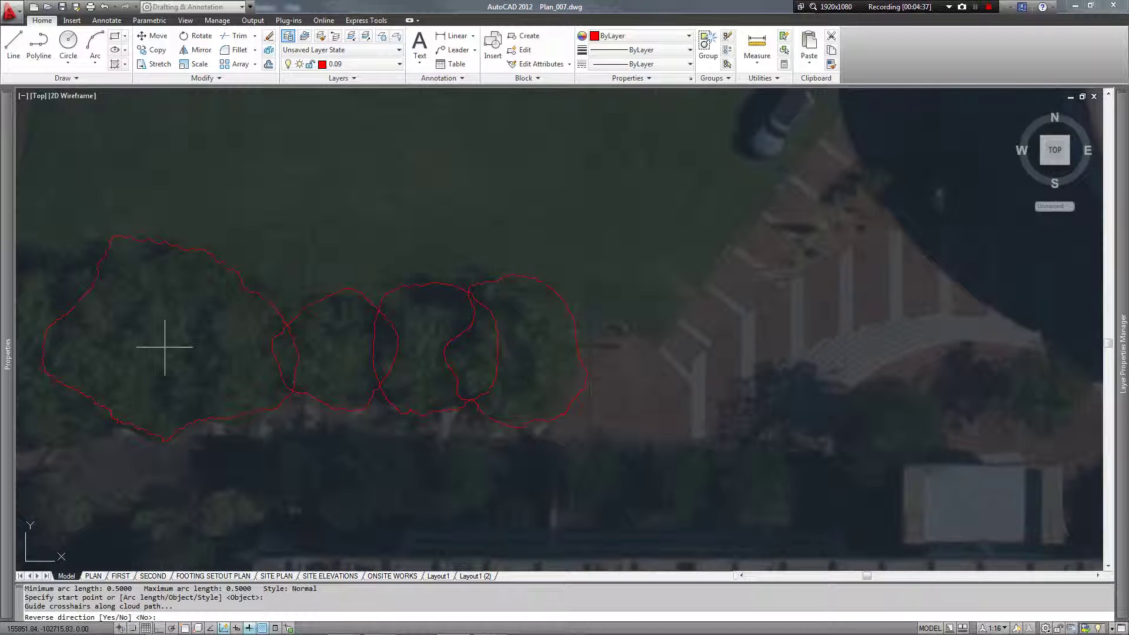
key(Return)
click(181, 354)
click(181, 354)
key(Return)
key(Escape)
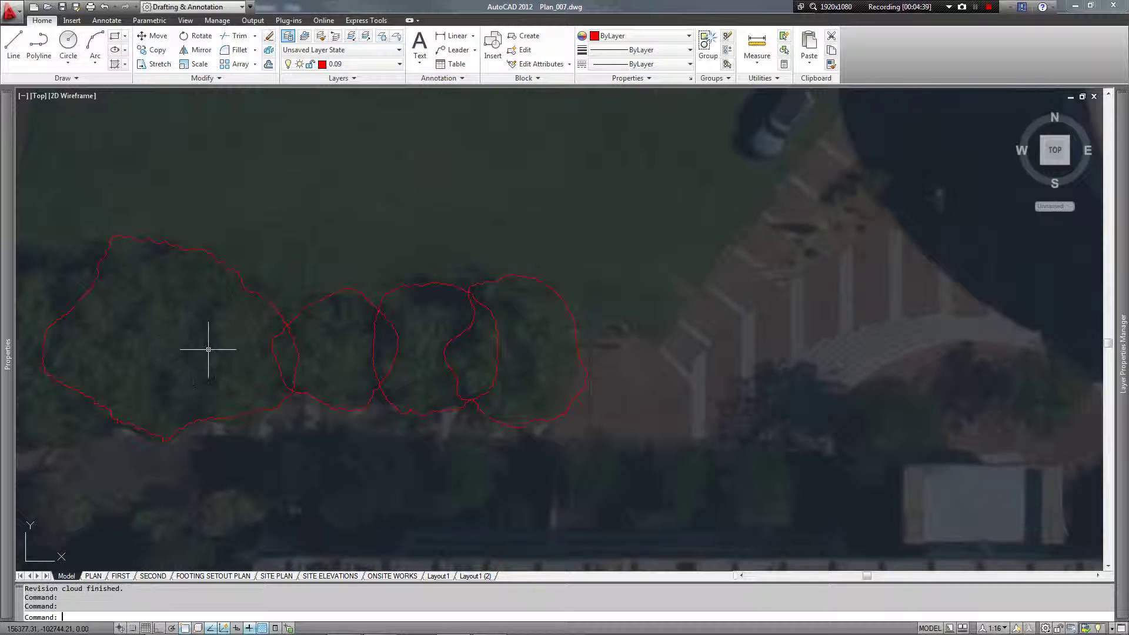
key(Return)
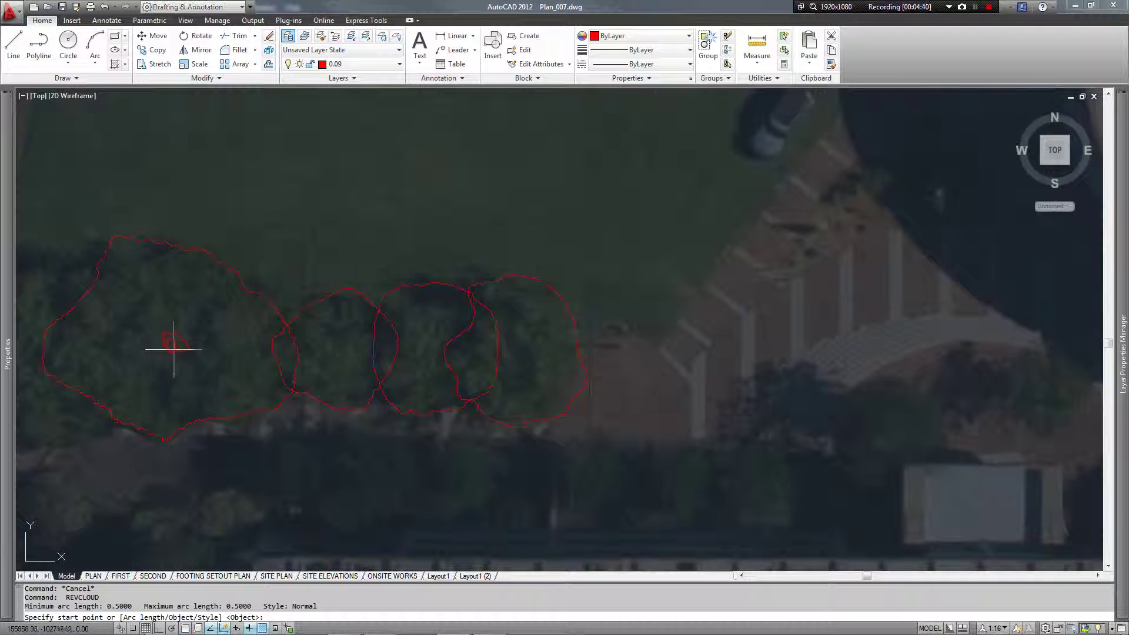
key(Return)
click(332, 354)
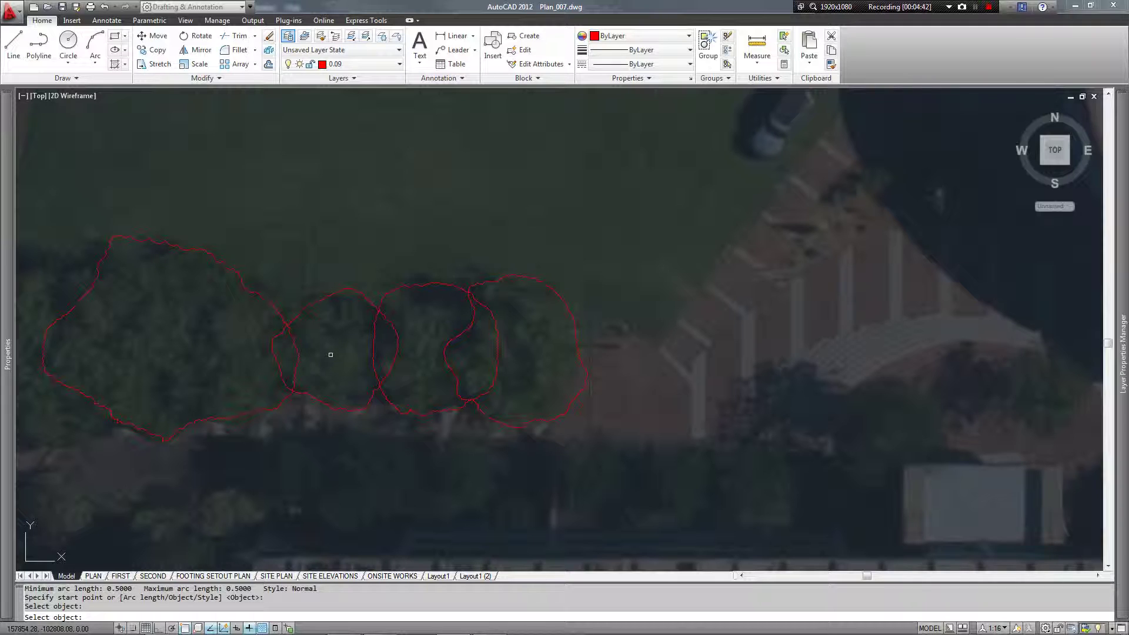
click(101, 78)
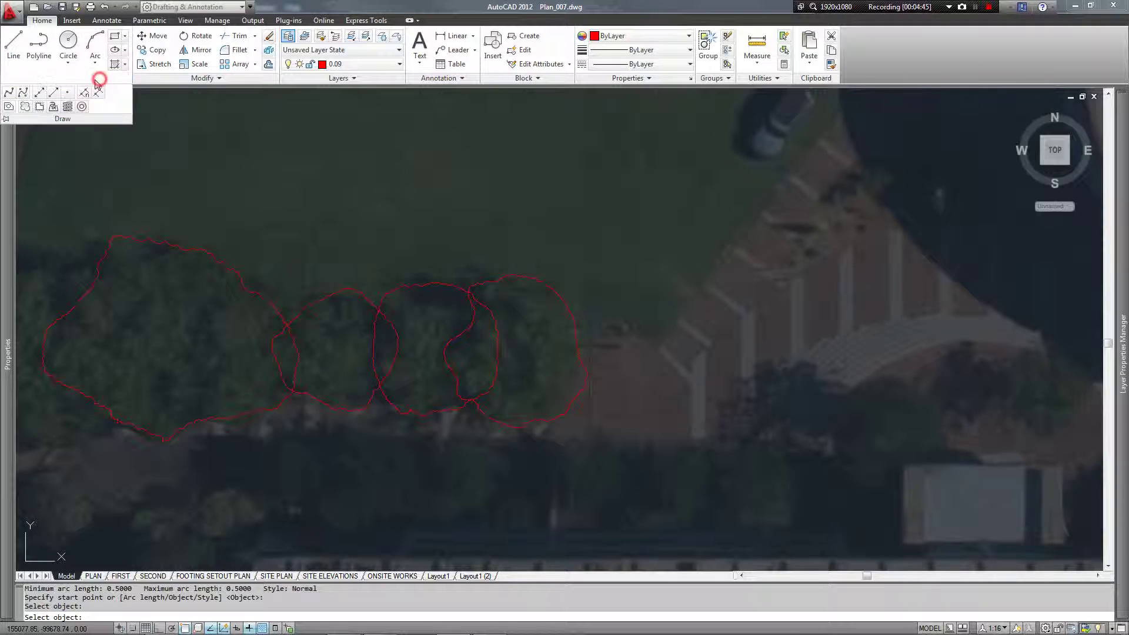
Trace one more revision cloud among the tree outlines, then view the photo's upper area.
click(25, 106)
click(347, 353)
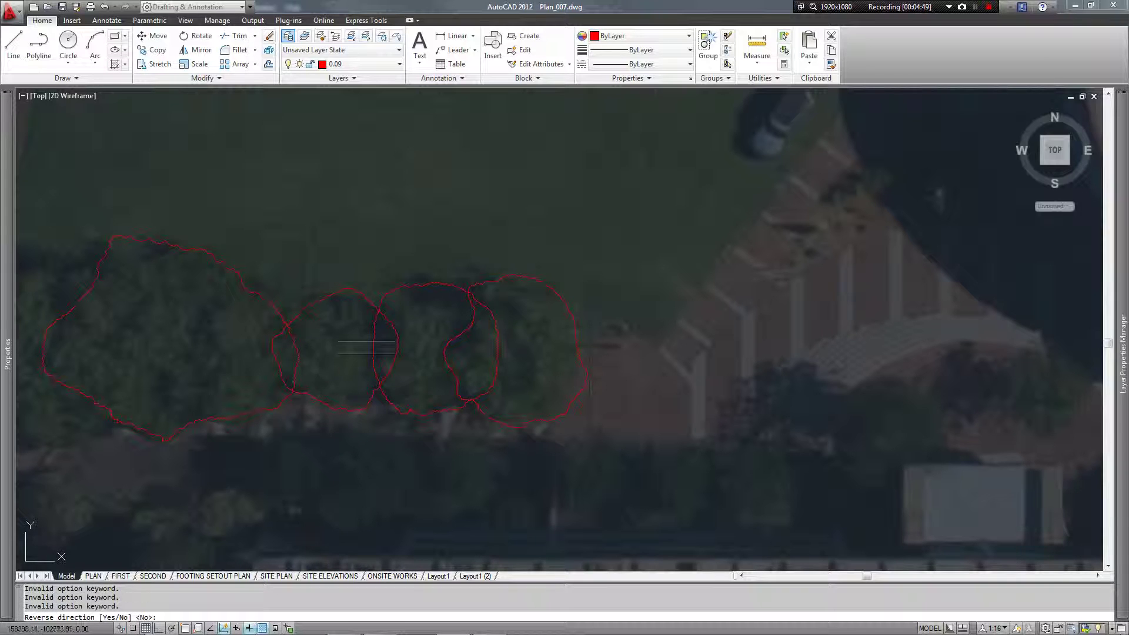
scroll(385, 345, up, 3)
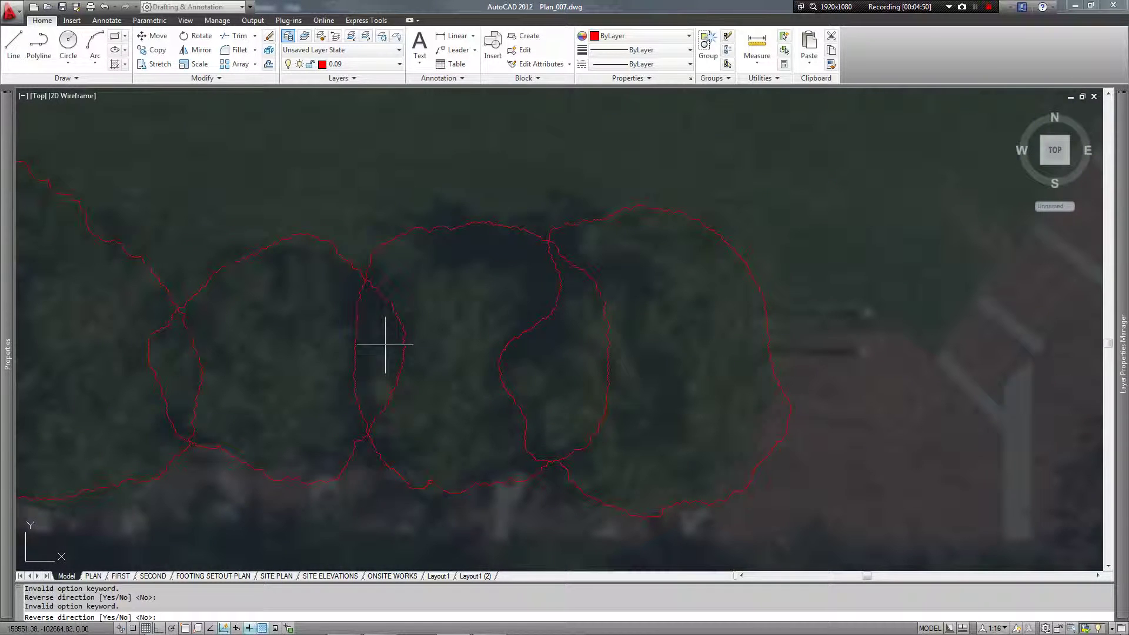
key(Return)
key(Return)
click(462, 362)
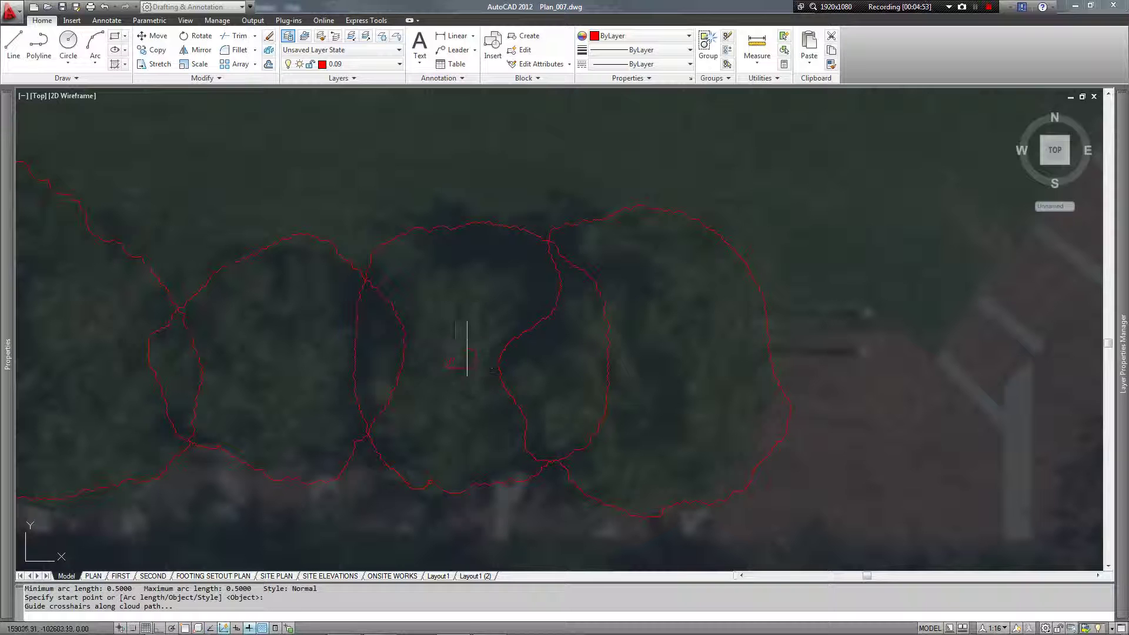
key(Return)
key(Return)
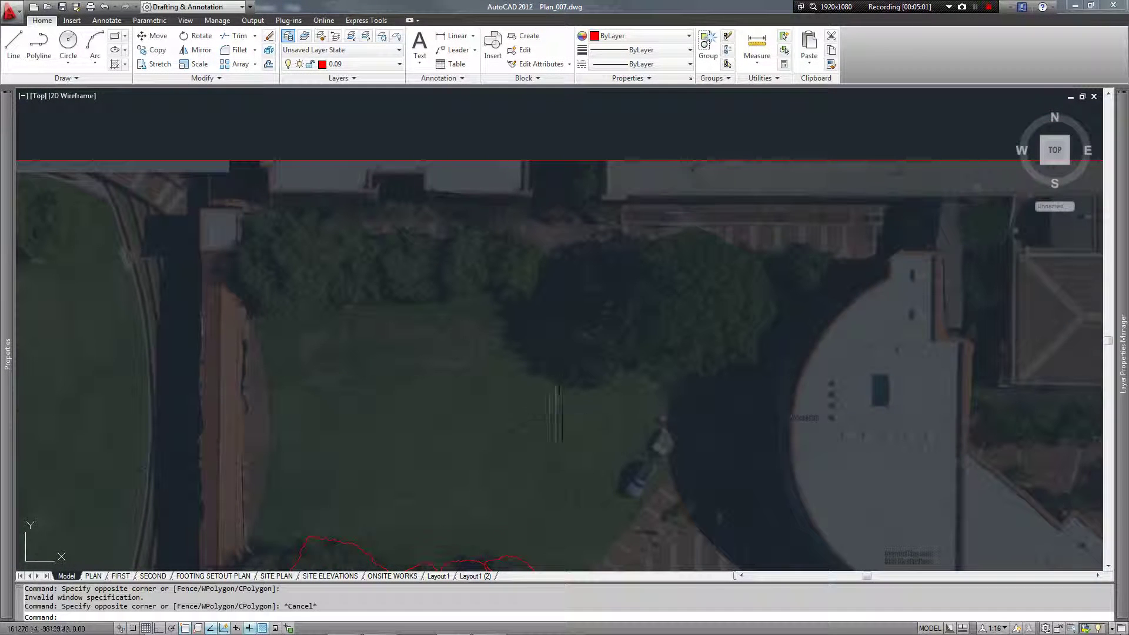
click(68, 45)
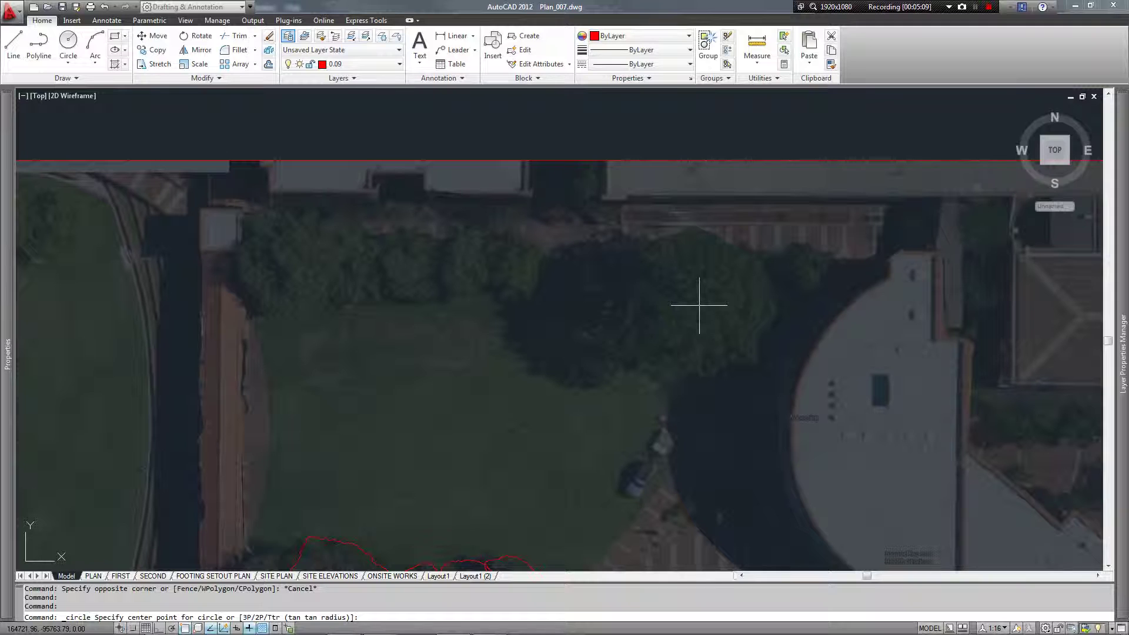
Draw red circles around the three rightmost tree canopies, each sized to its canopy edge.
click(700, 305)
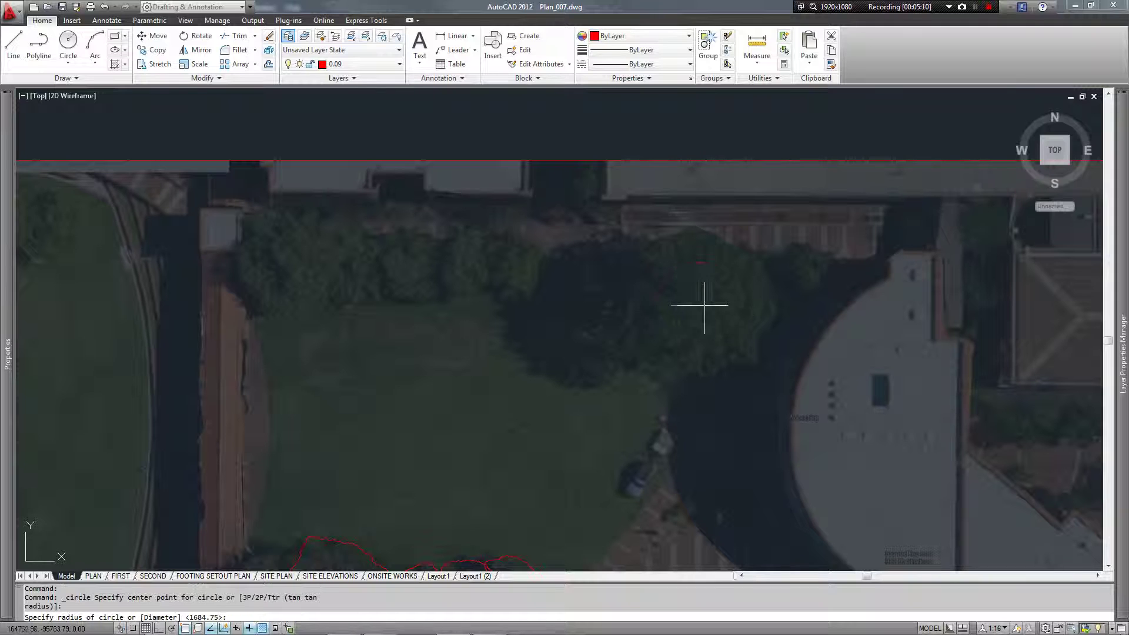
click(768, 295)
key(Return)
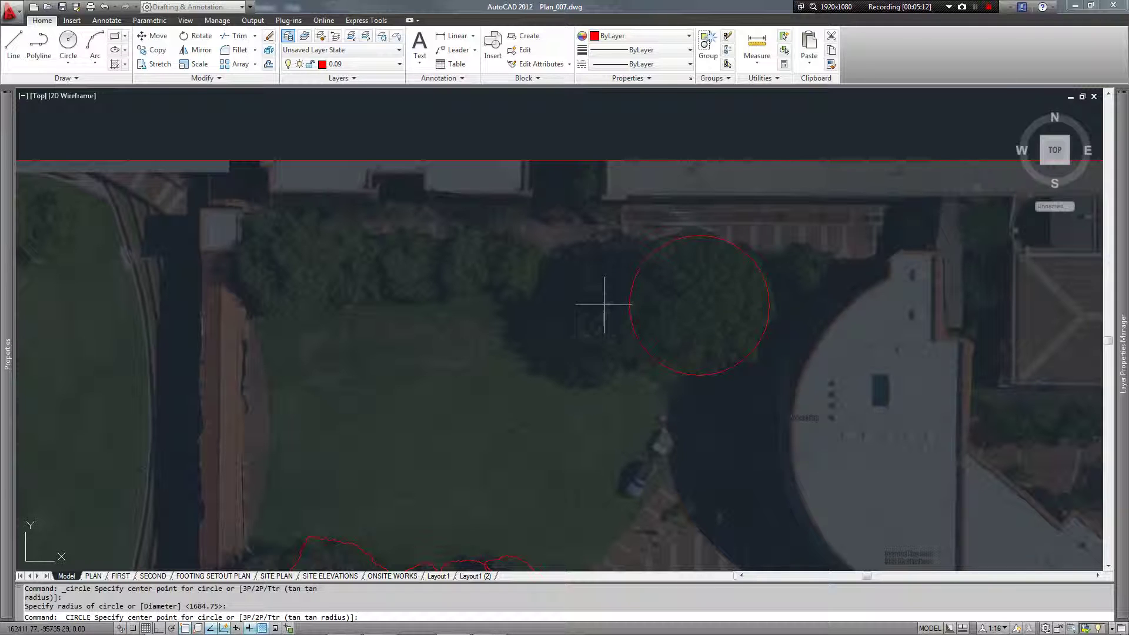
click(601, 304)
click(664, 279)
key(Return)
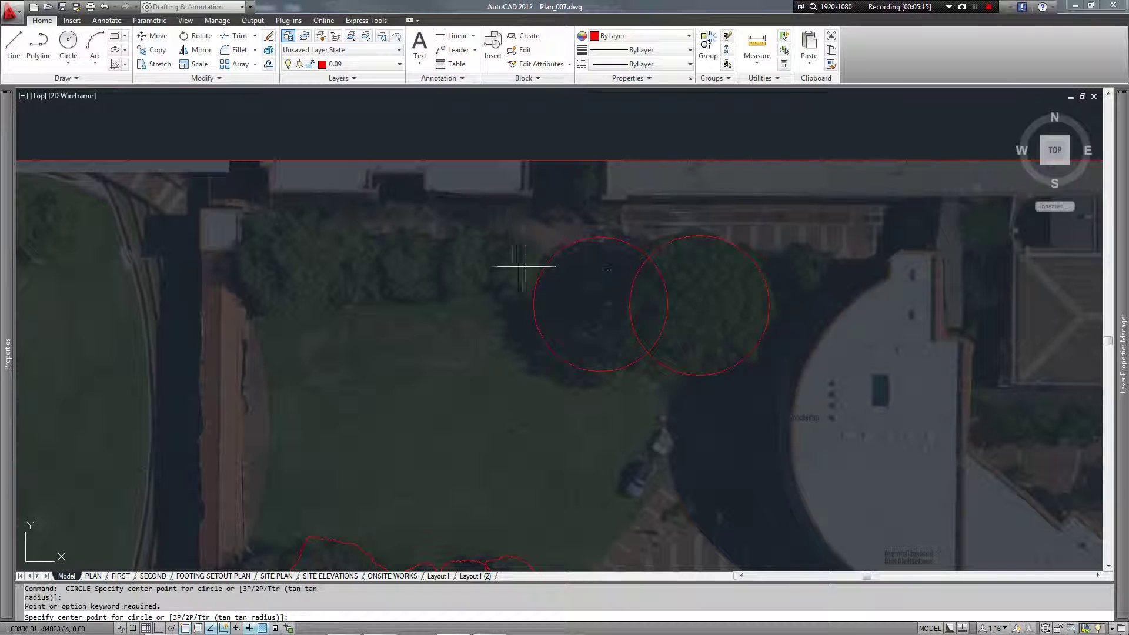
click(510, 266)
click(538, 260)
key(Return)
Circle the next four tree canopies to the left, ending with the large leftmost tree.
click(467, 265)
click(497, 259)
key(Return)
click(412, 269)
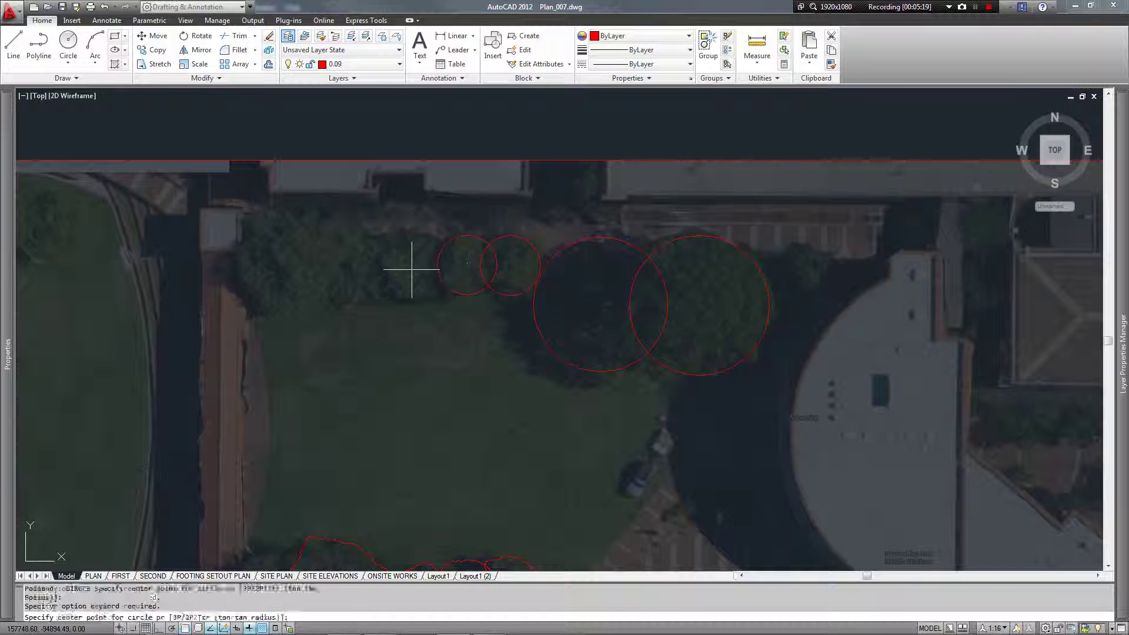
click(436, 264)
key(Return)
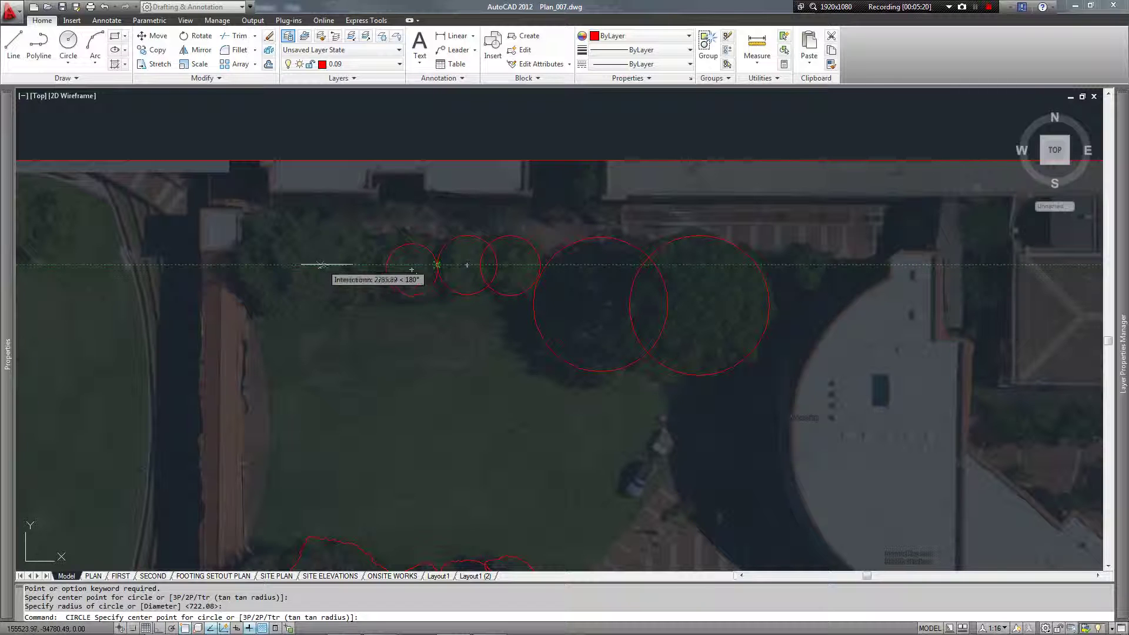
click(365, 271)
click(411, 269)
key(Return)
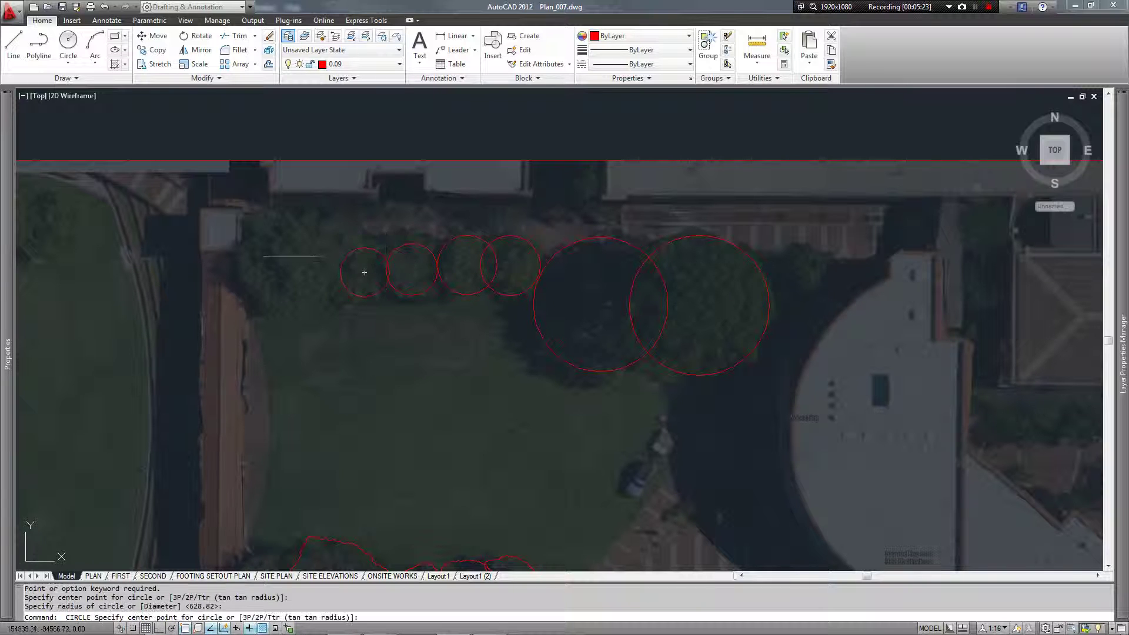
click(297, 266)
click(345, 253)
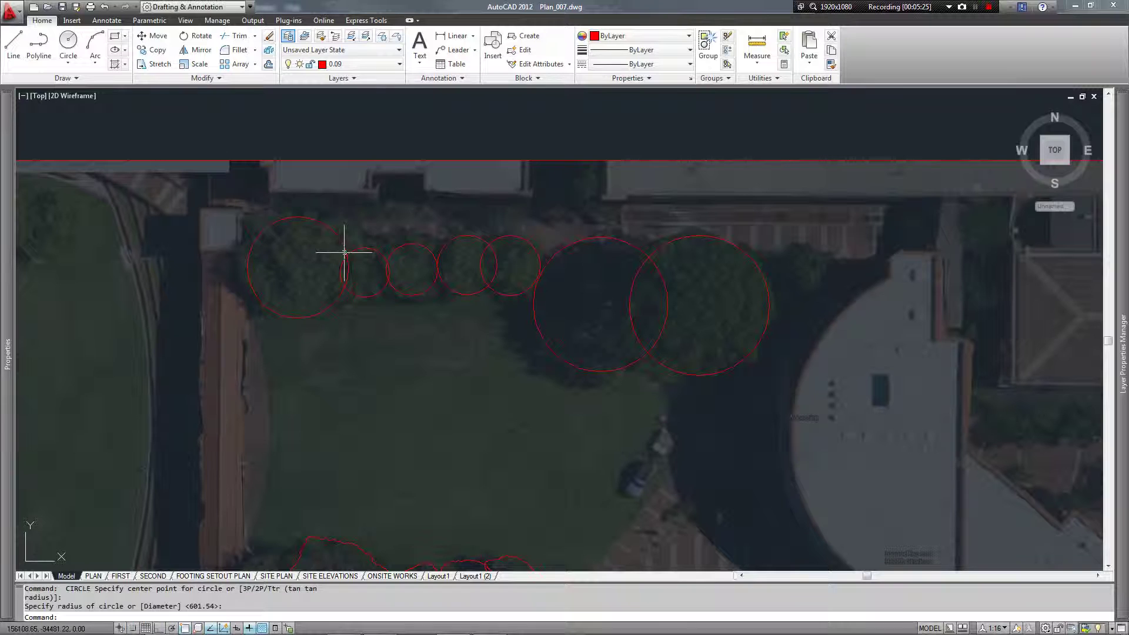
Add small default-radius circles marking four tree trunk centres.
middle_drag(457, 332, 383, 330)
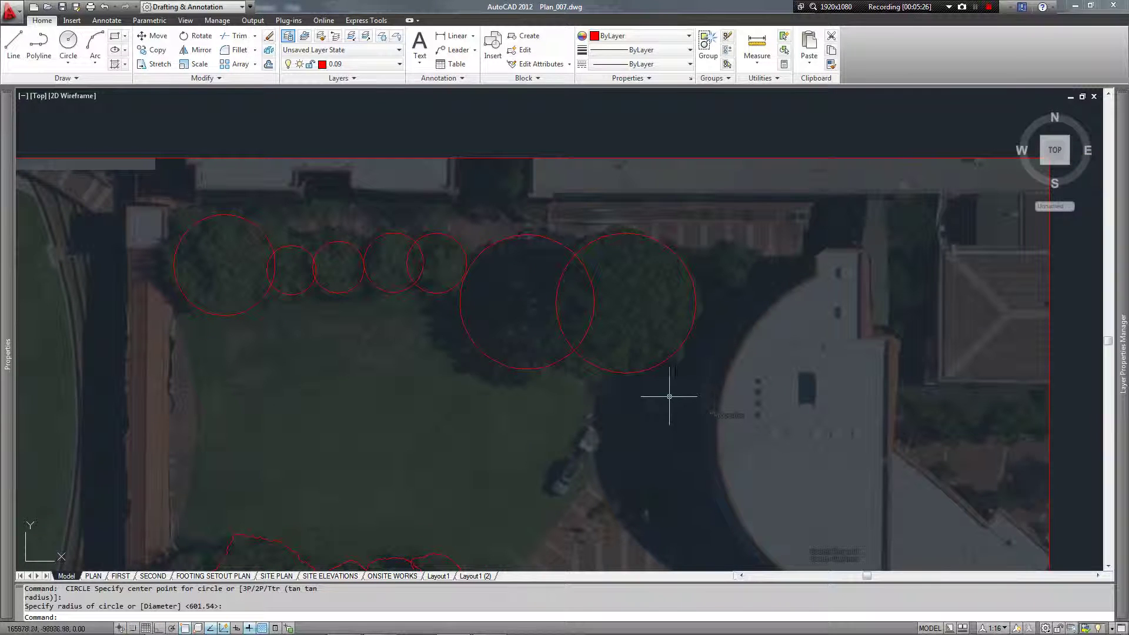
key(Return)
click(627, 304)
key(Return)
key(Return)
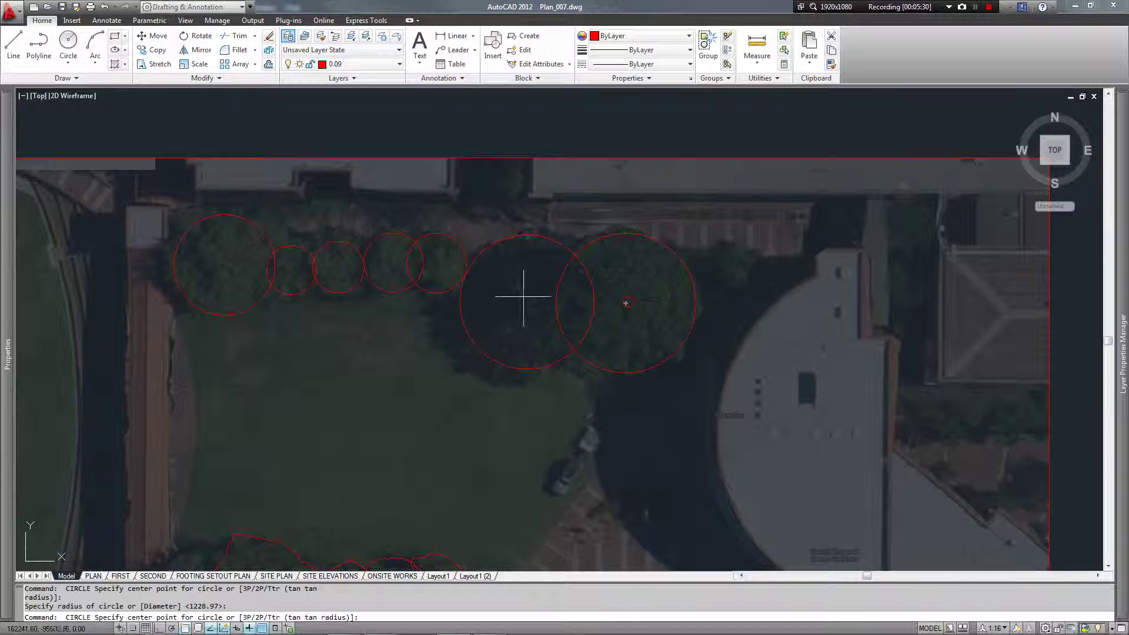
key(Return)
click(437, 265)
key(Return)
key(Return)
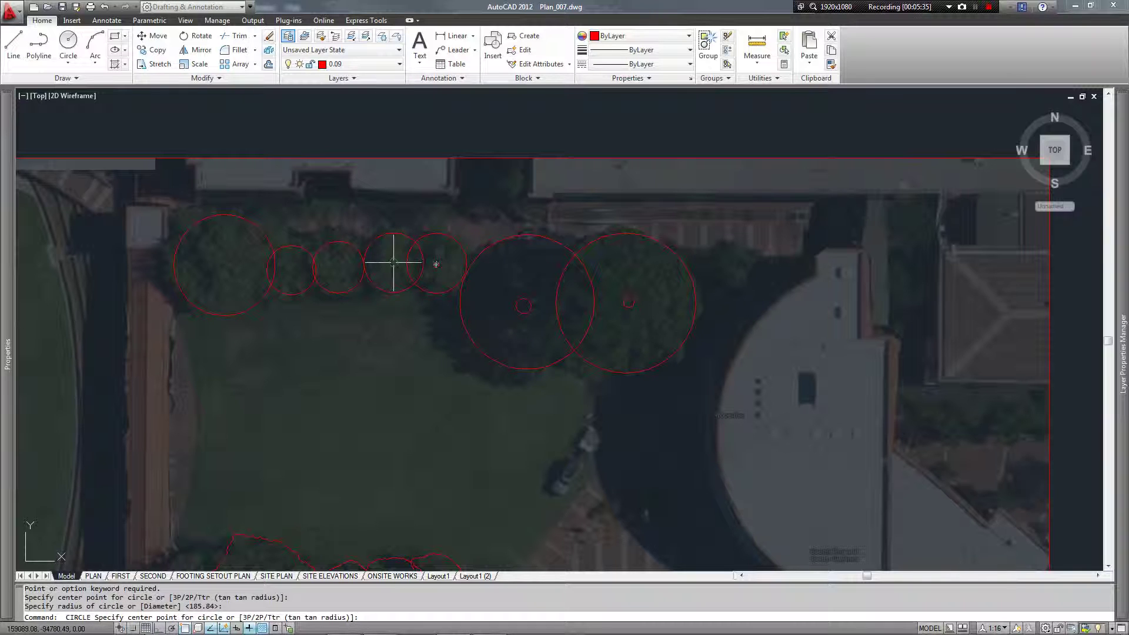
click(393, 262)
key(Return)
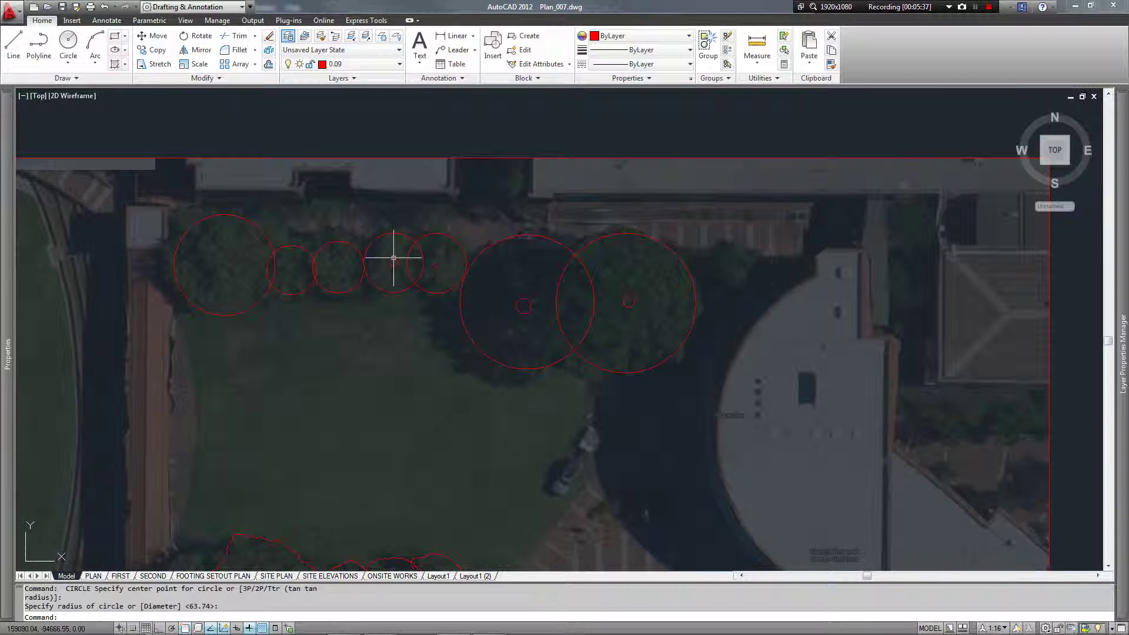
key(Return)
scroll(347, 264, up, 4)
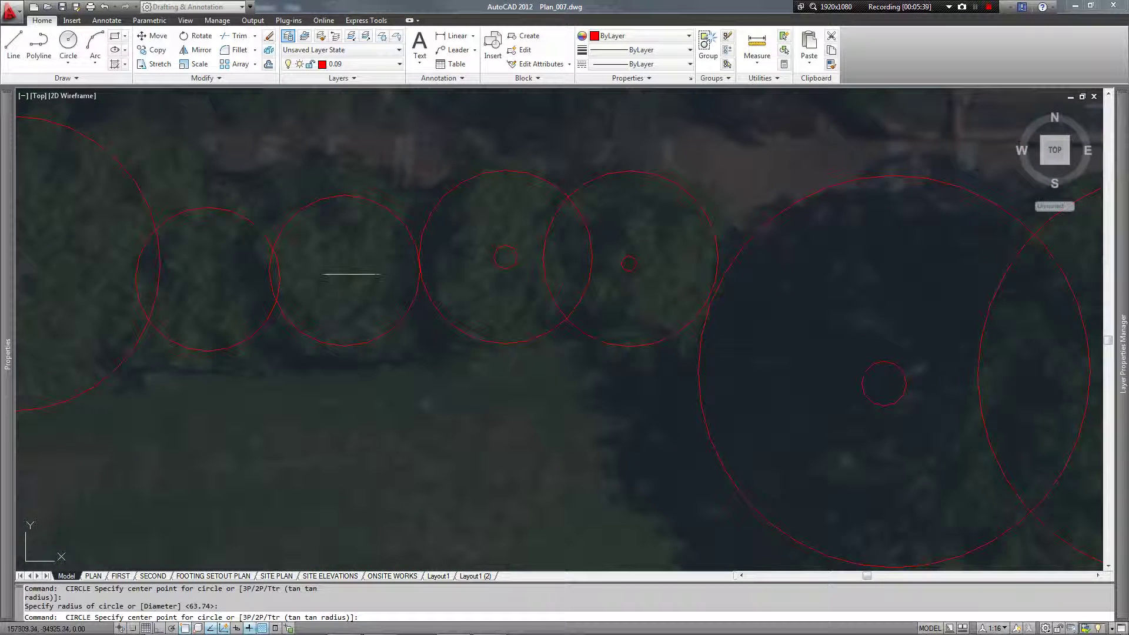
click(349, 266)
key(Return)
key(Return)
scroll(429, 273, down, 3)
Pan and zoom out over the whole aerial site, then cancel the CIRCLE command.
middle_drag(567, 350, 441, 359)
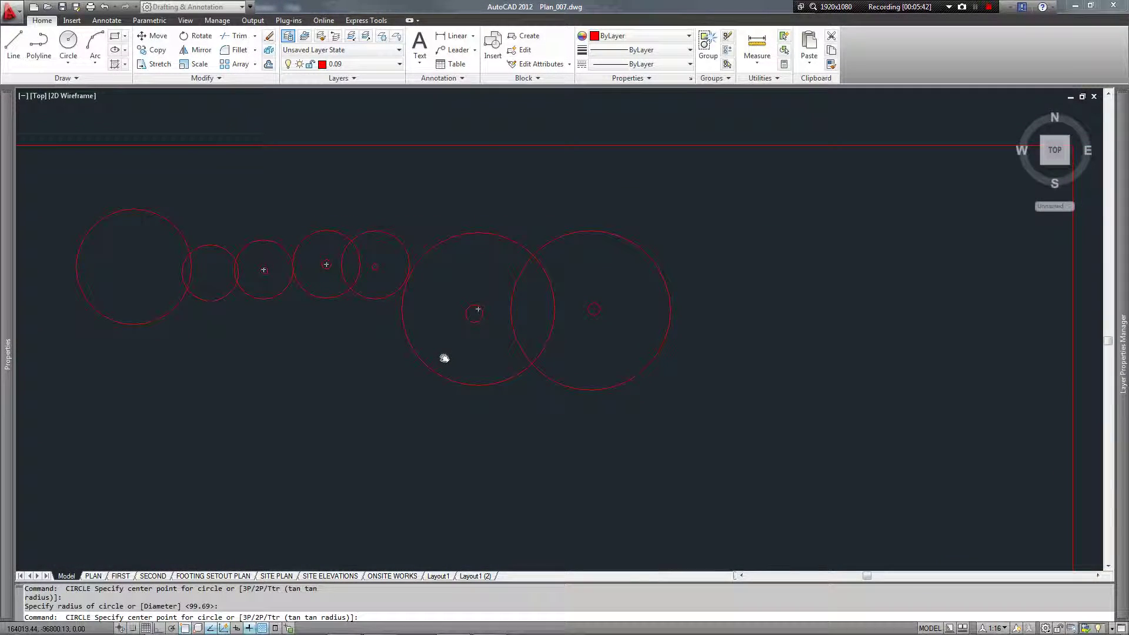
scroll(541, 396, down, 2)
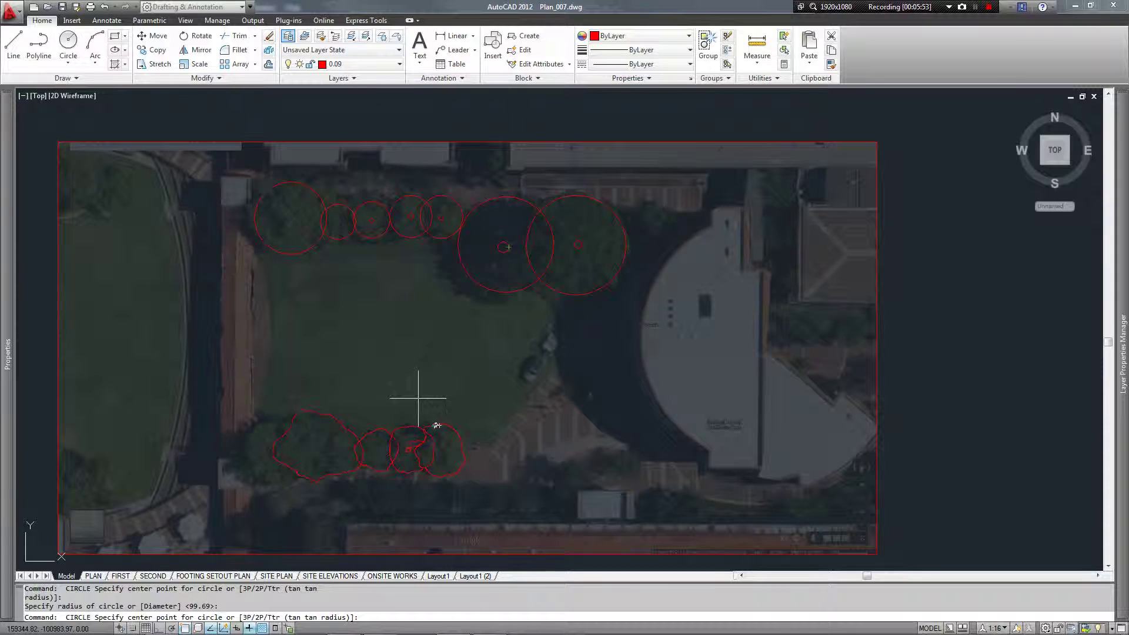
key(Escape)
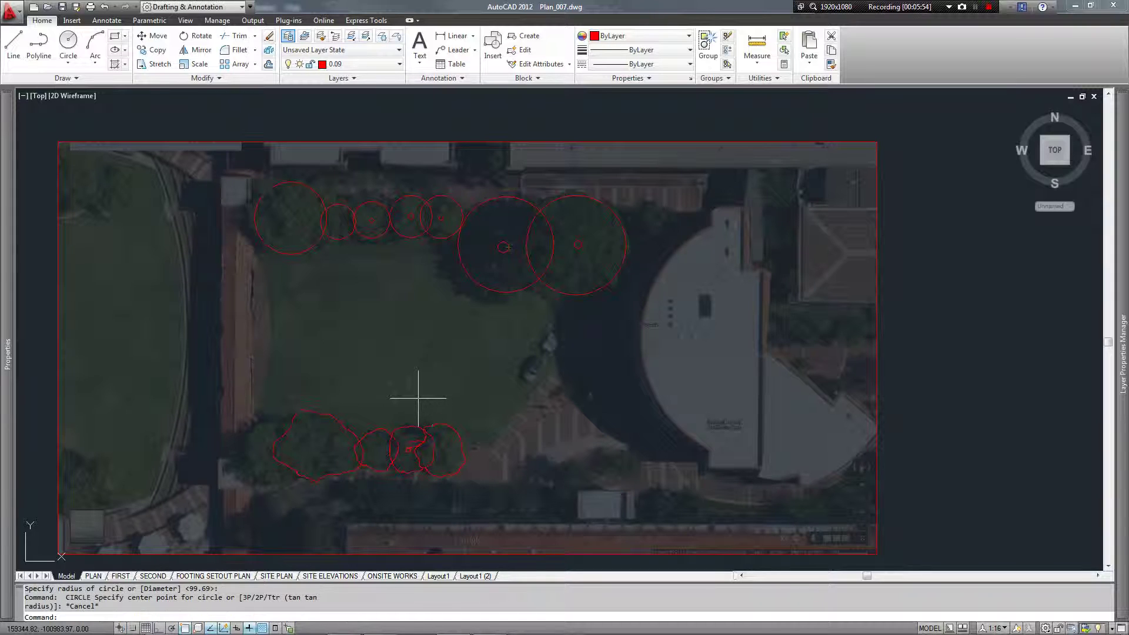
click(543, 380)
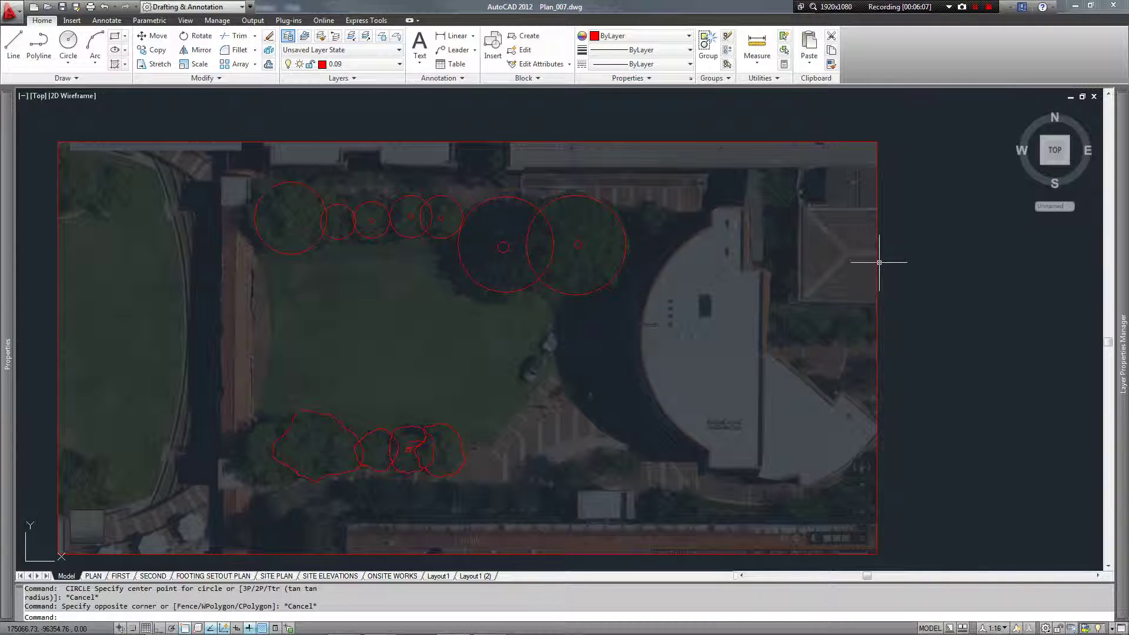
Zoom to the red grid image and delete it.
scroll(845, 235, down, 3)
scroll(731, 365, down, 3)
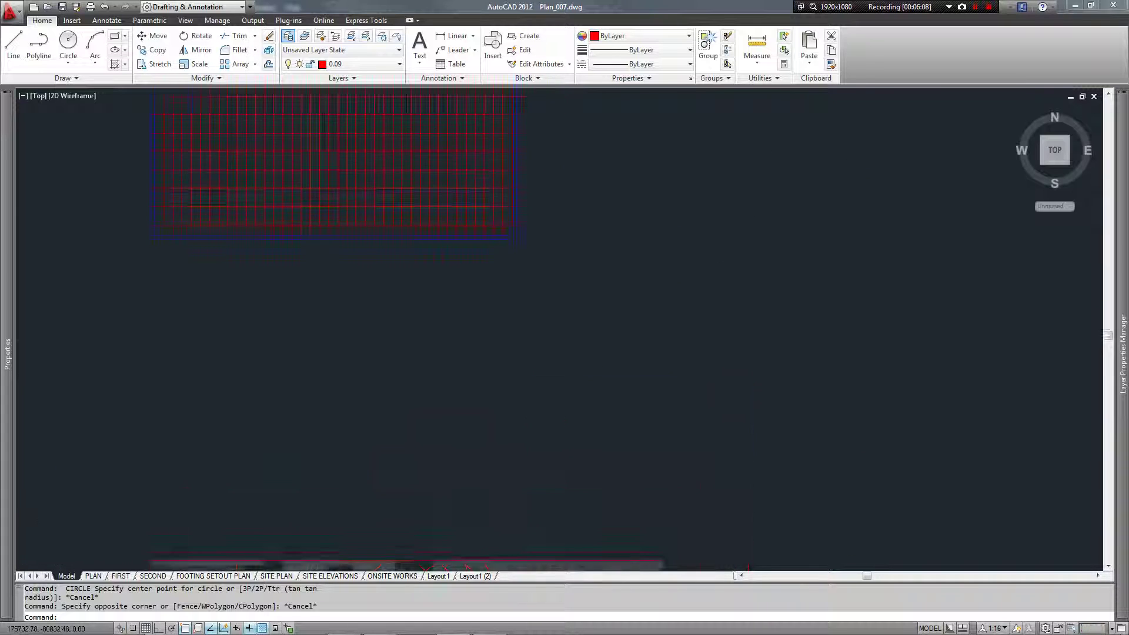
scroll(400, 331, up, 2)
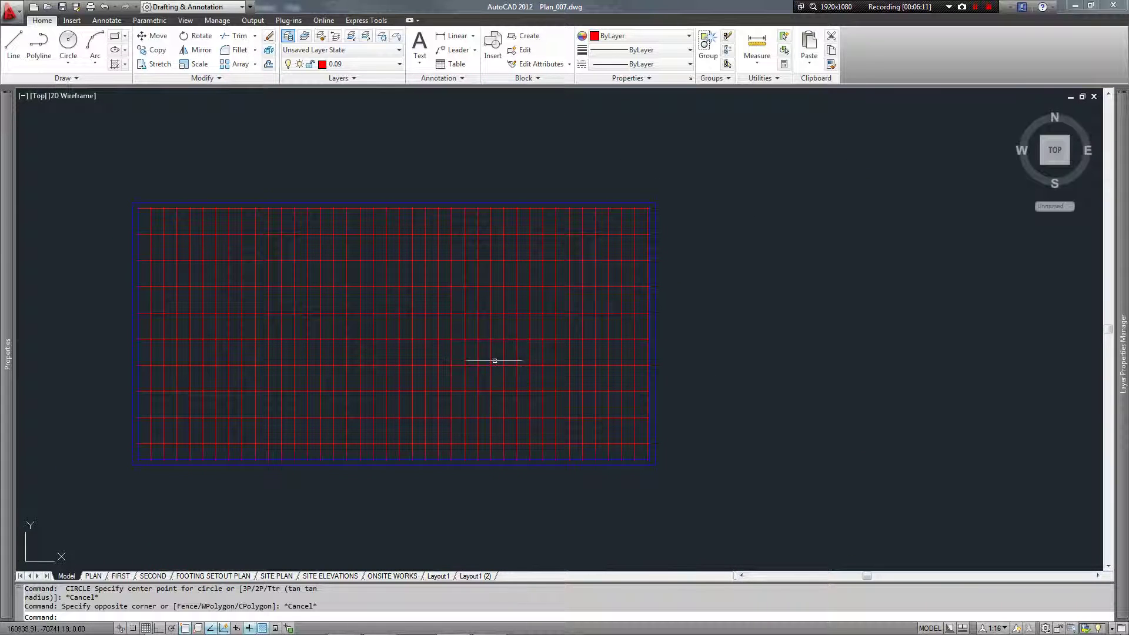
click(435, 374)
key(Delete)
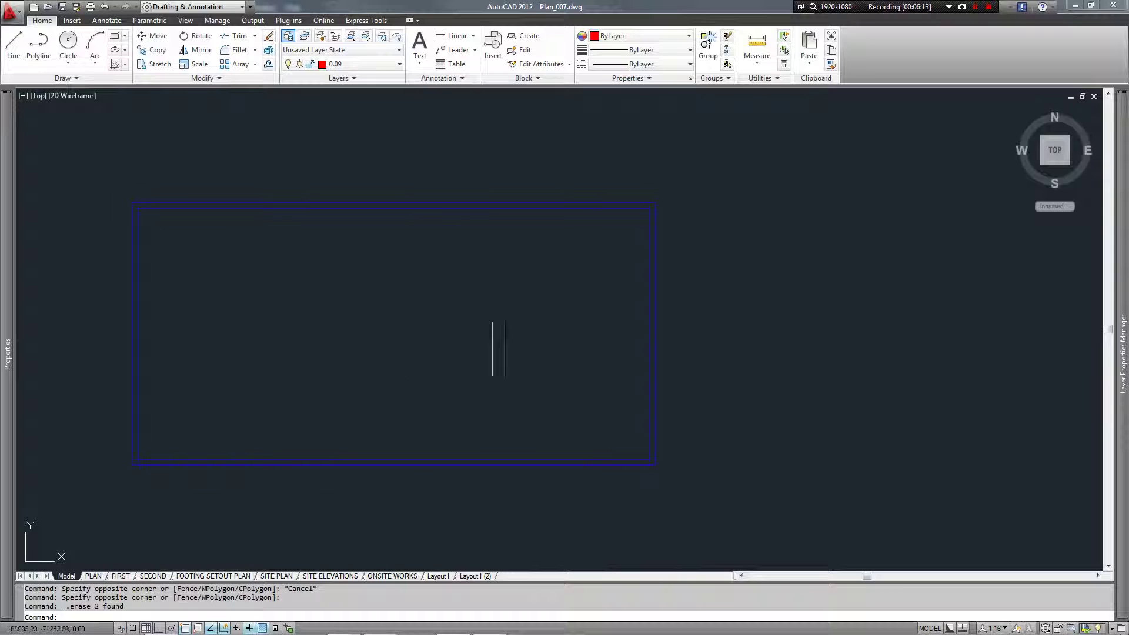
Window-select the remaining blue rectangle outline to check it, then clear the selection.
click(320, 170)
click(244, 263)
key(Escape)
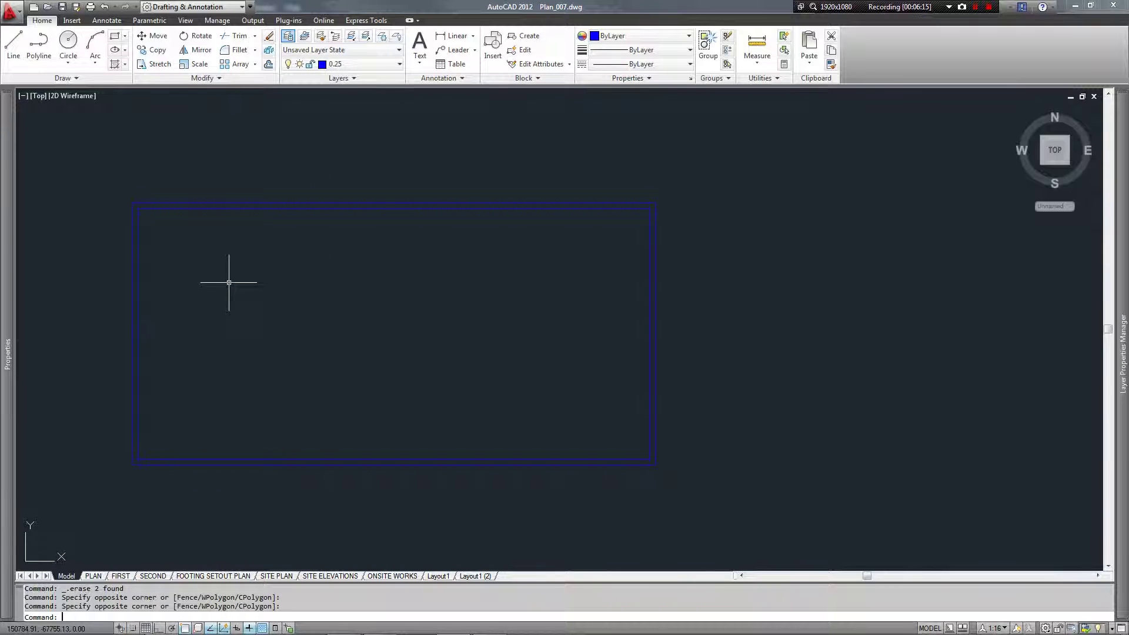
click(694, 243)
click(592, 282)
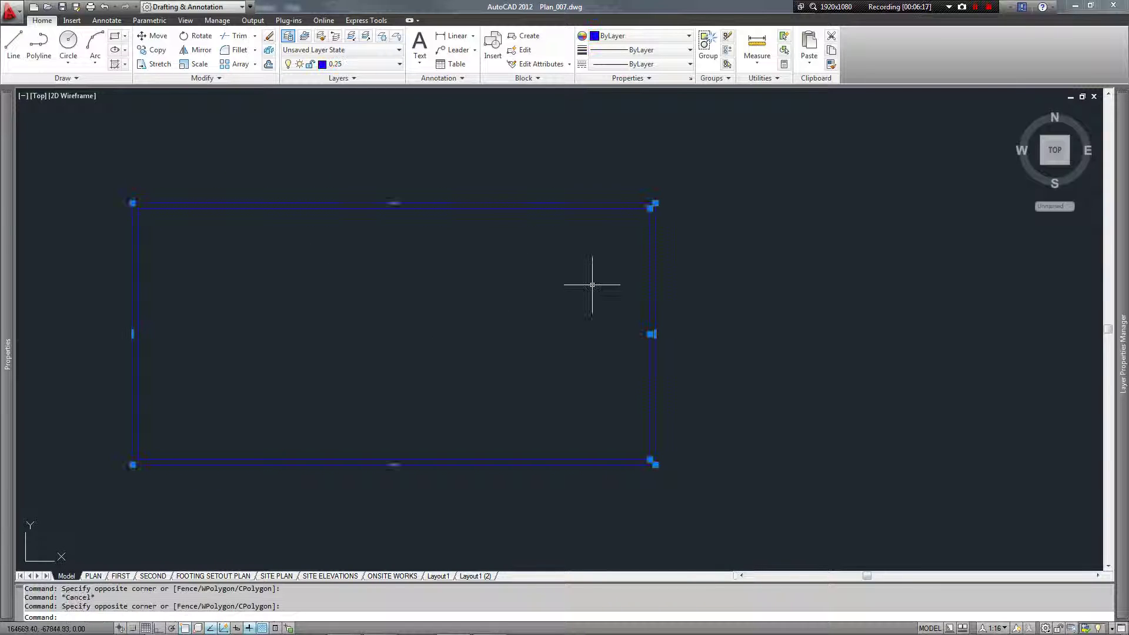
key(Escape)
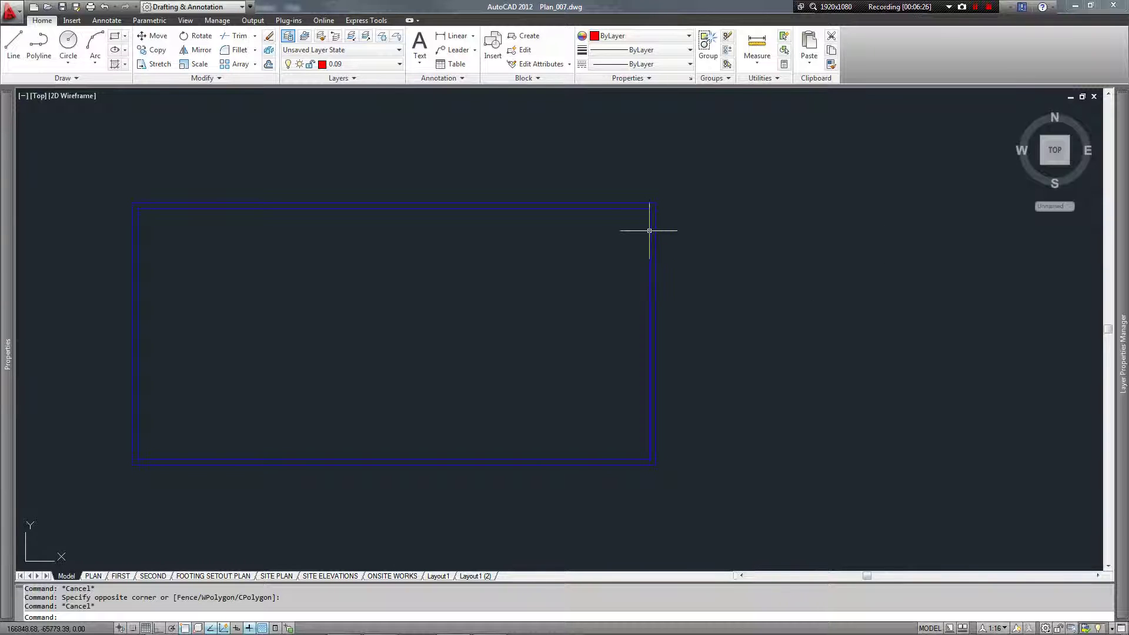
Select the rectangle's top edge, check the Linetype list, and expand the Layer Properties Manager.
mouse_move(1123, 247)
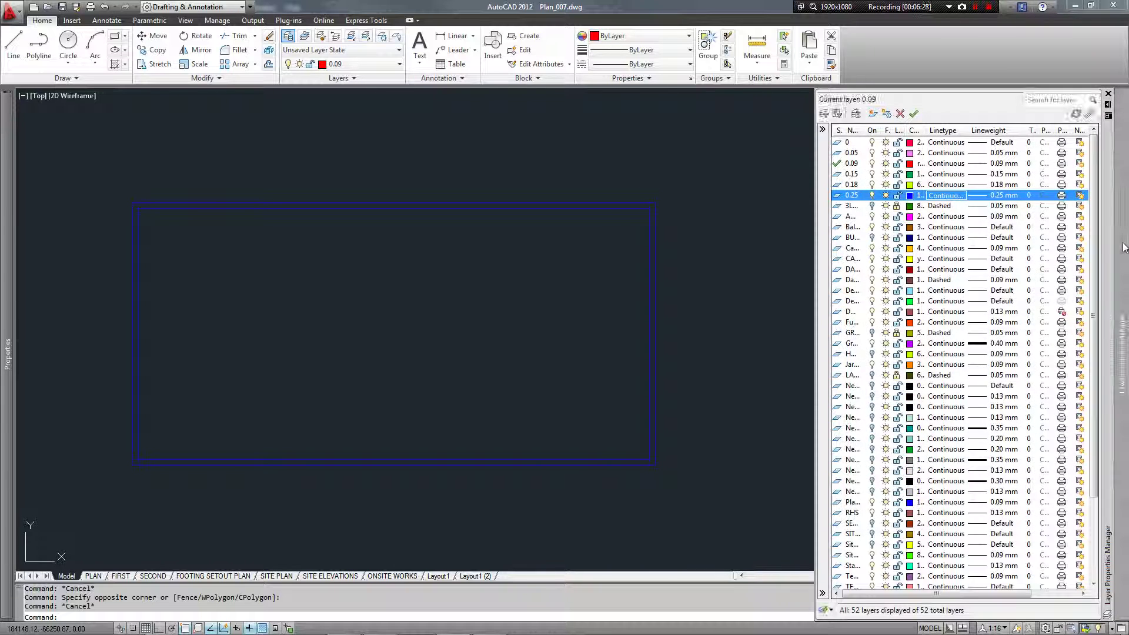
click(642, 208)
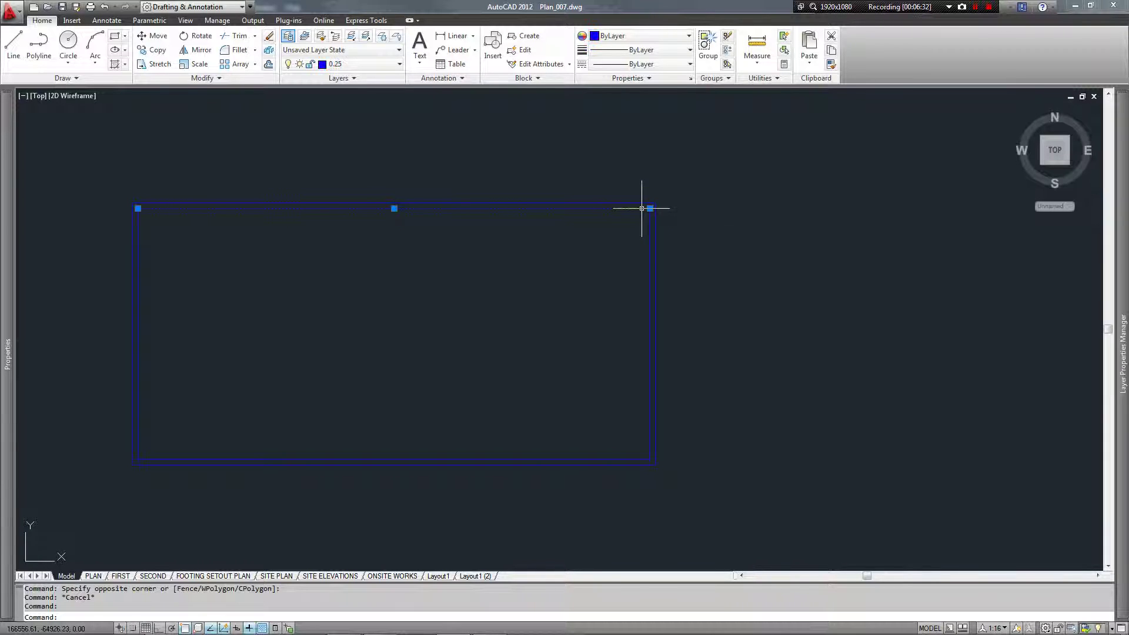
mouse_move(1117, 273)
click(641, 64)
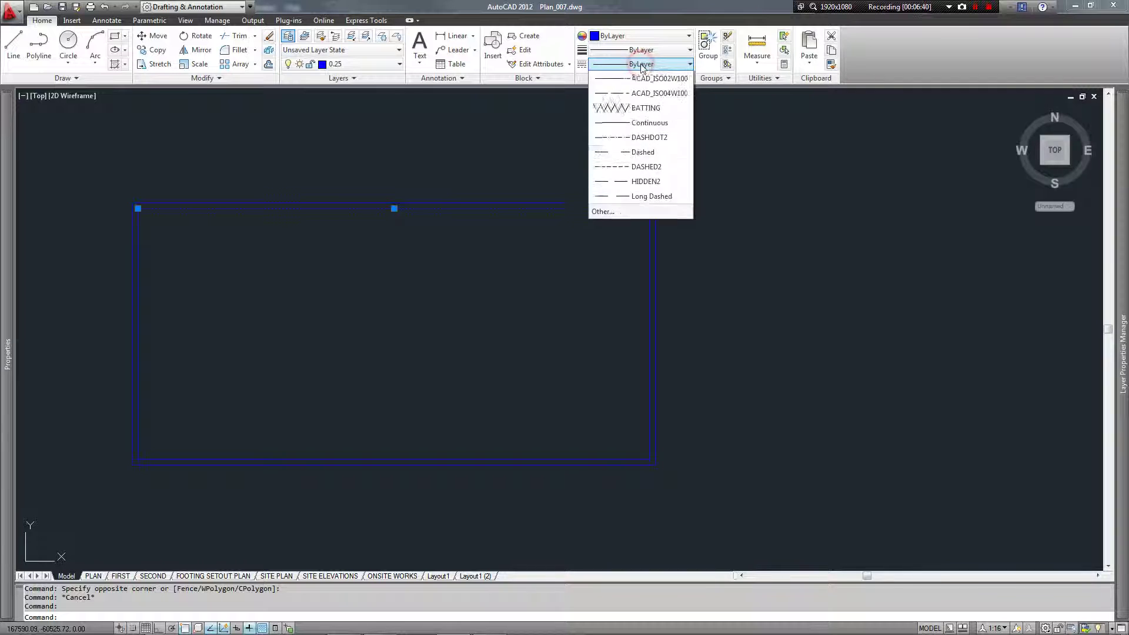
click(712, 260)
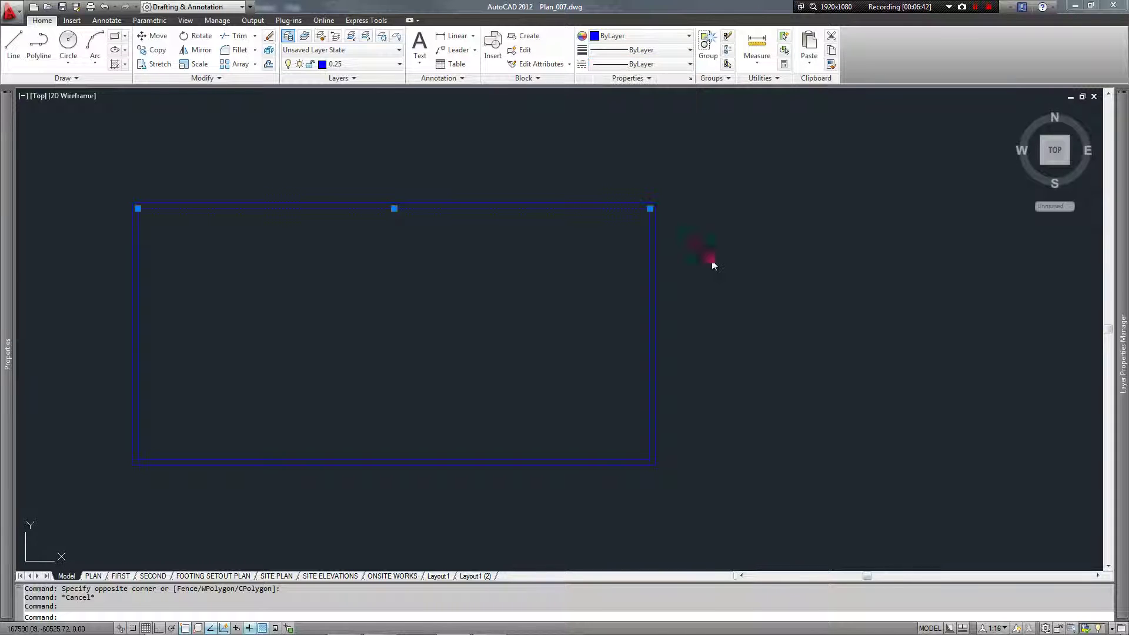
mouse_move(1117, 217)
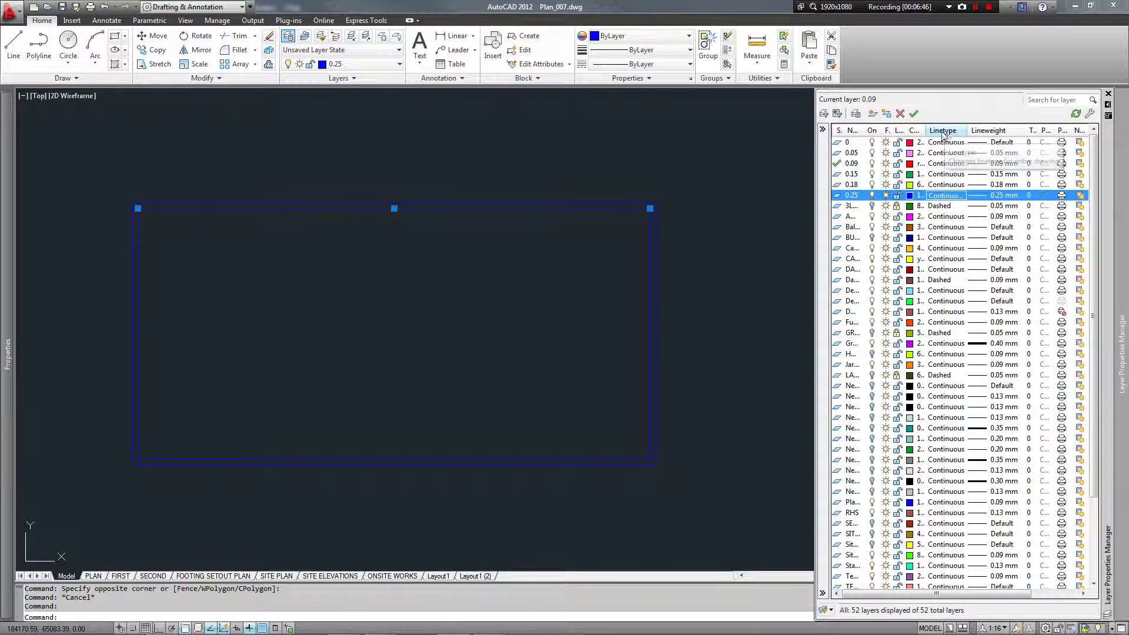
Load more linetypes from the linetype file and assign HIDDEN2 to layer 0.25.
click(946, 197)
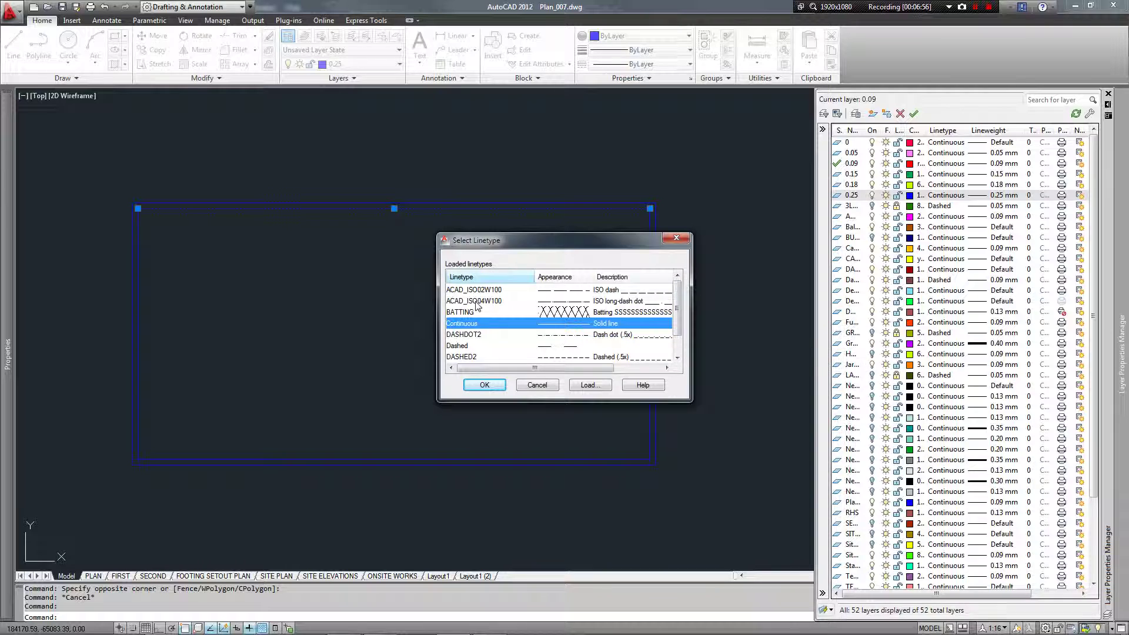
click(590, 386)
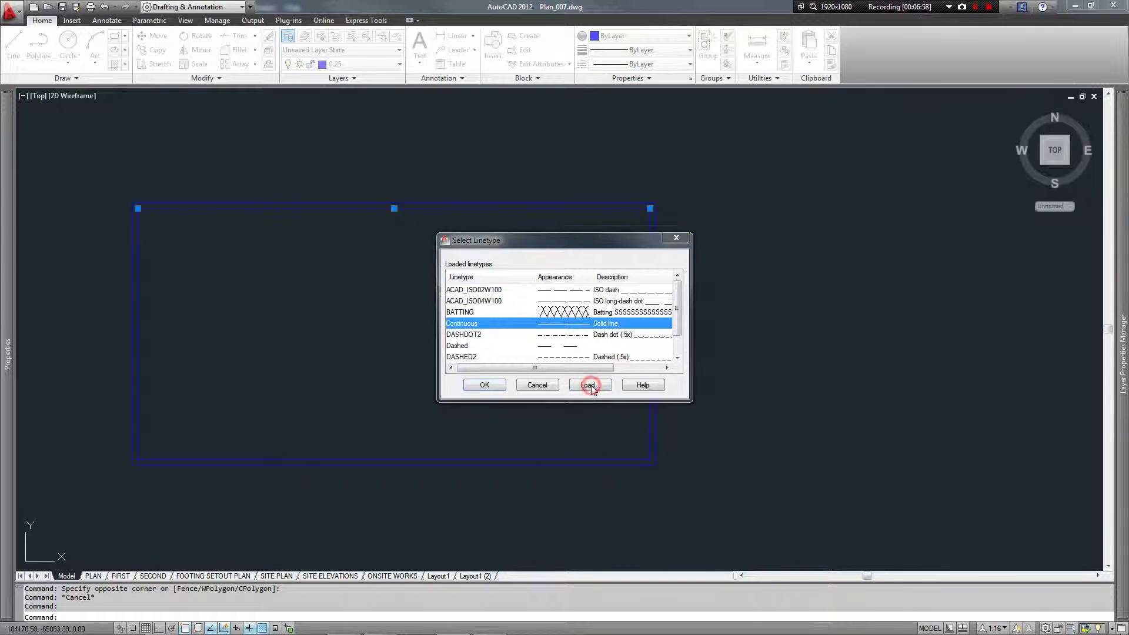
scroll(682, 320, down, 5)
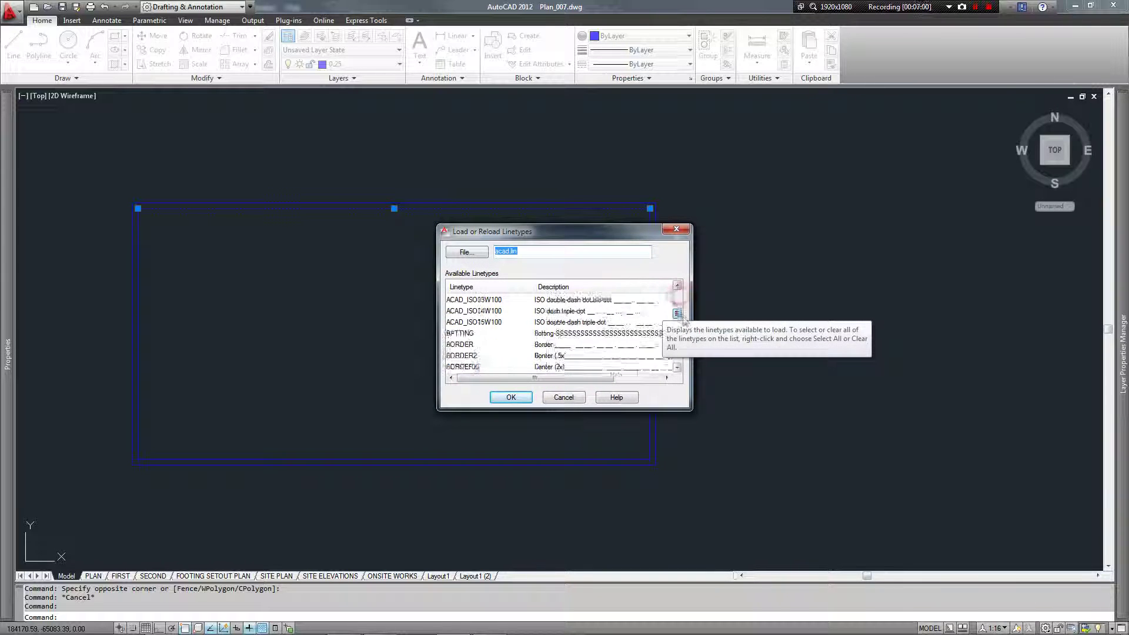
scroll(682, 322, down, 2)
click(605, 356)
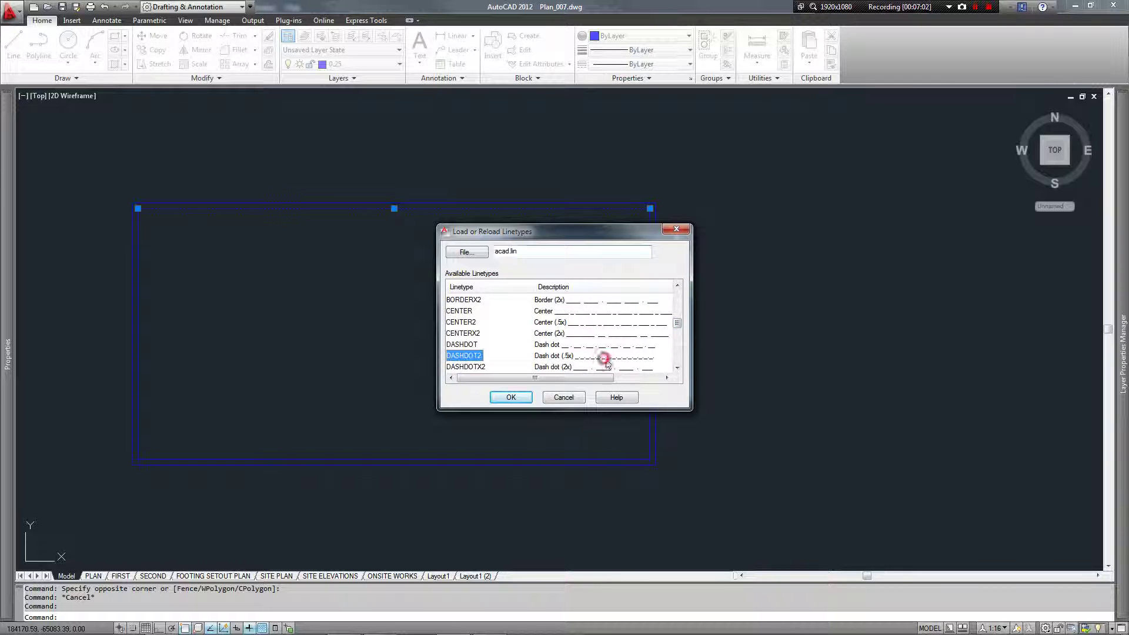
click(513, 398)
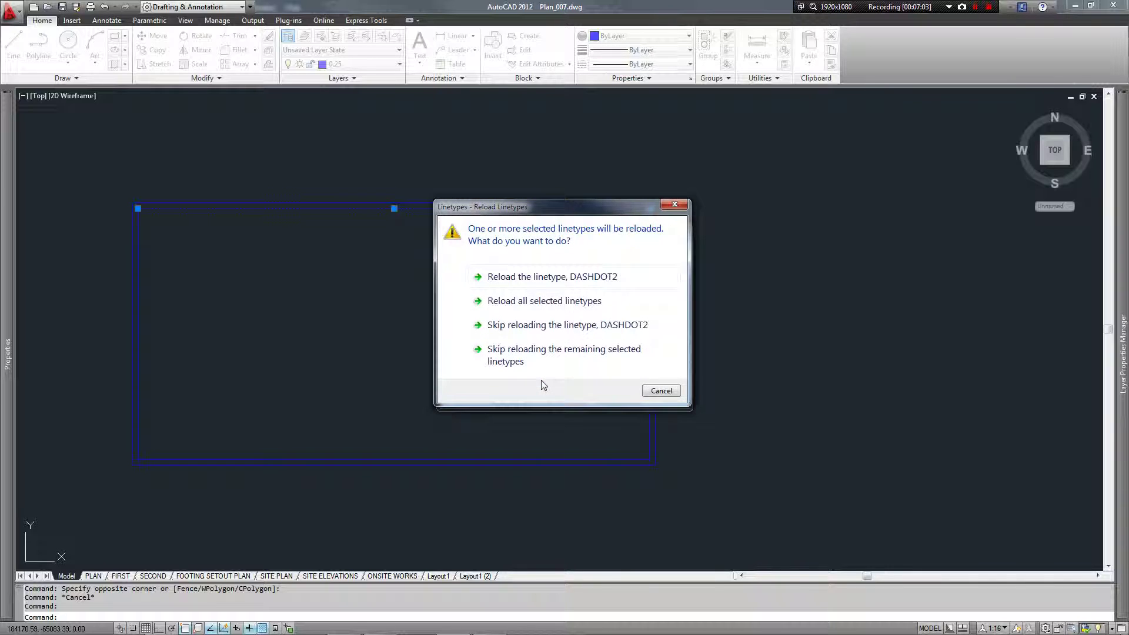
click(674, 204)
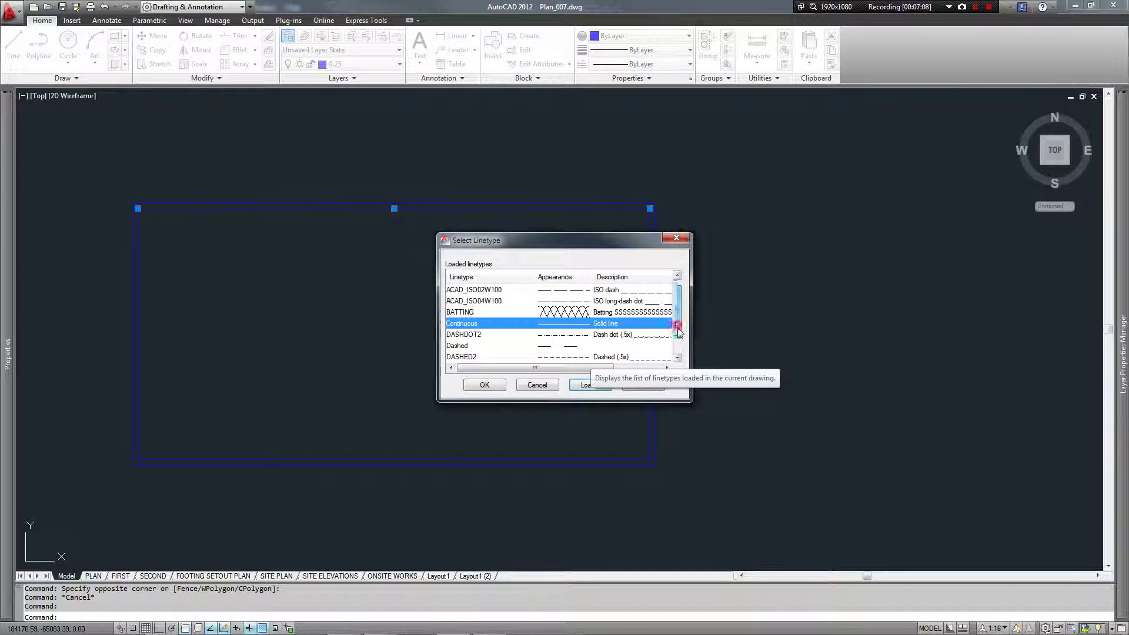
scroll(677, 344, down, 2)
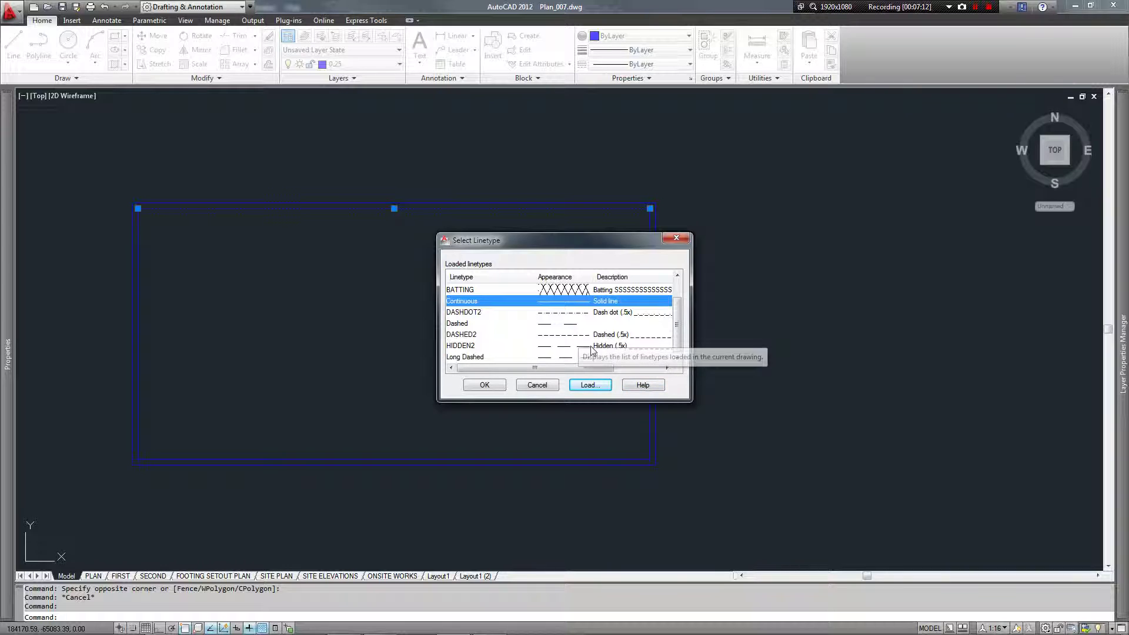
click(567, 346)
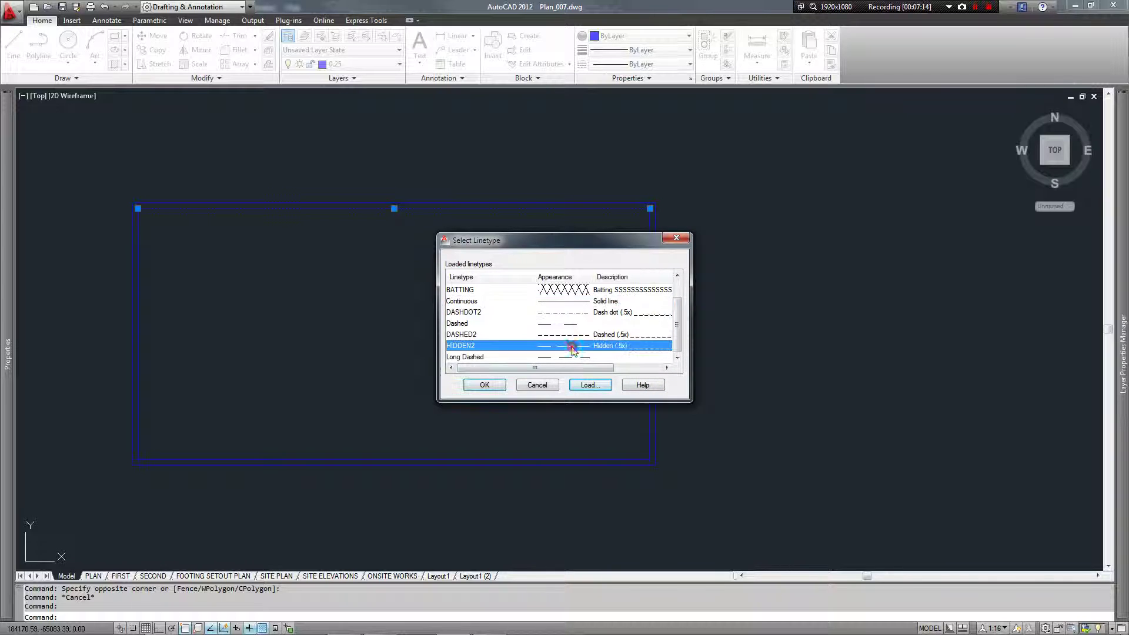
click(497, 387)
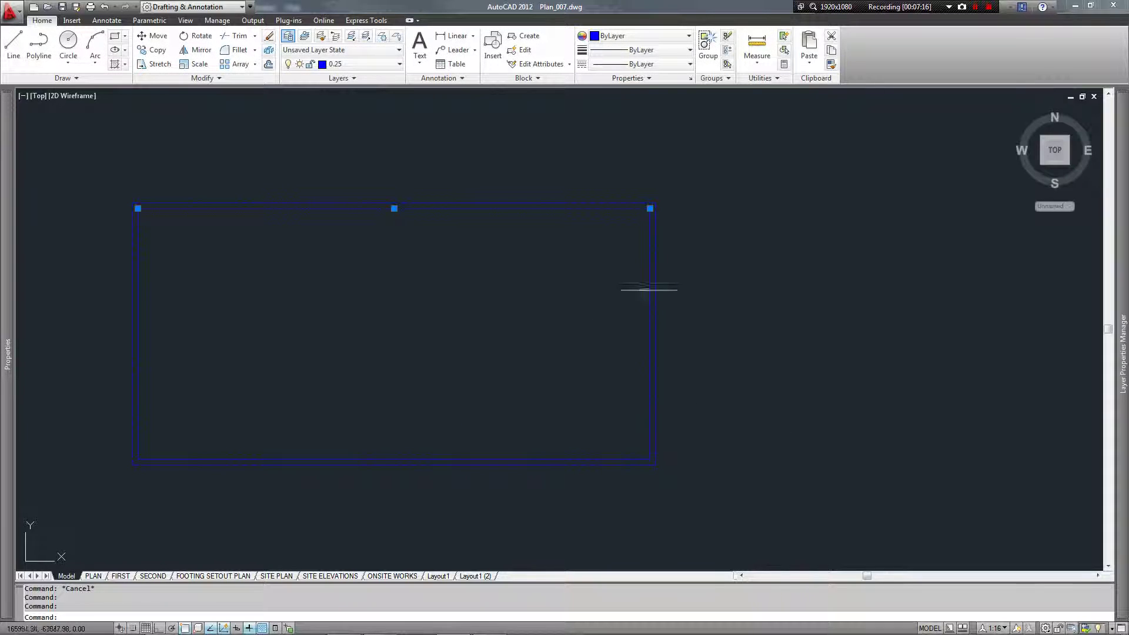
Select the rectangle to check its layer, then deselect it.
key(Escape)
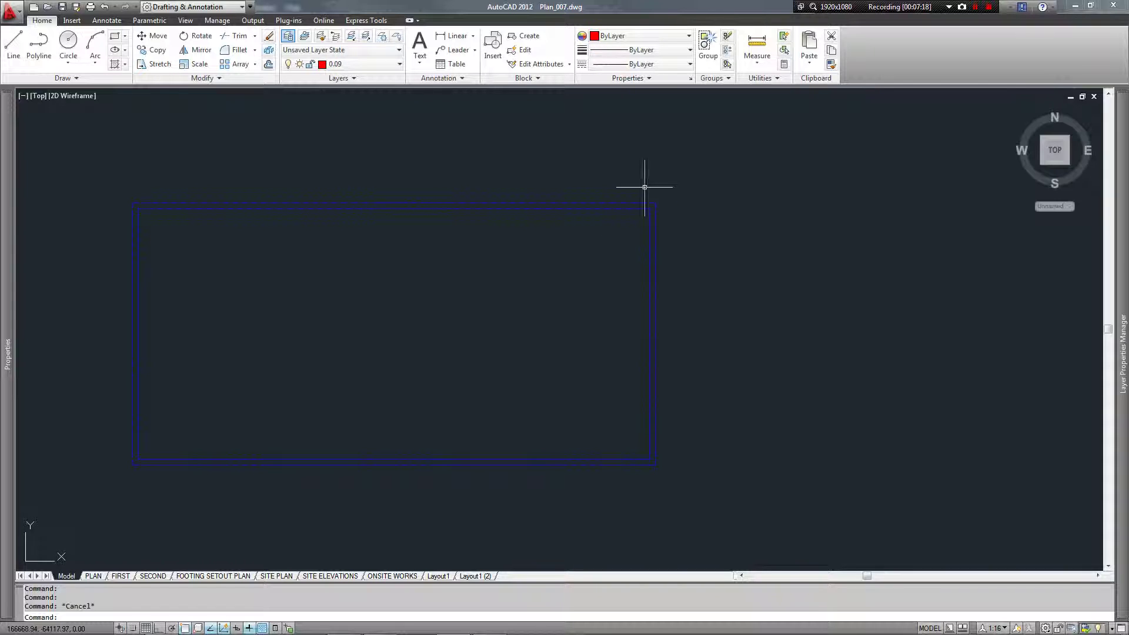
click(594, 204)
scroll(581, 190, up, 3)
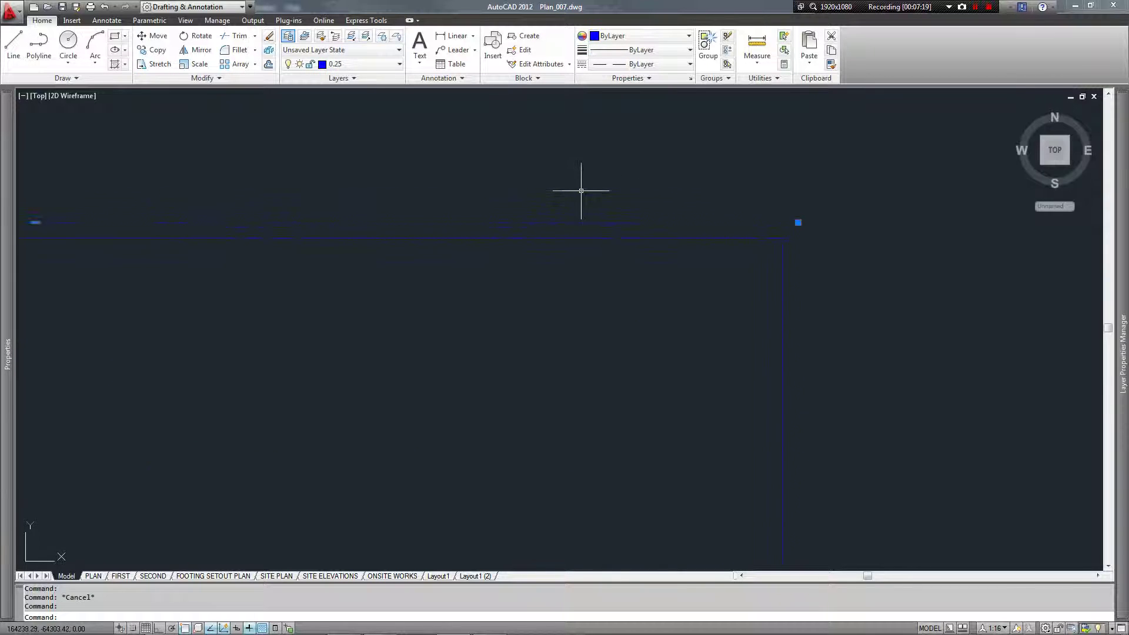
key(Escape)
scroll(585, 194, down, 4)
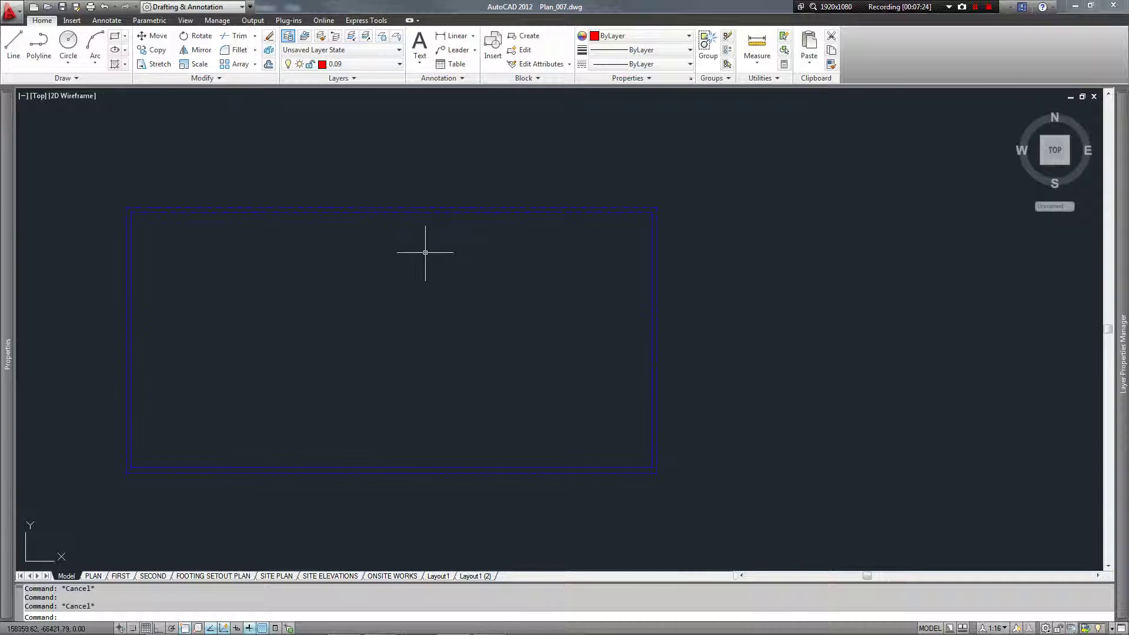
Draw a two-point sloped polyline with PL from inside the rectangle to its right.
text(pl)
key(Return)
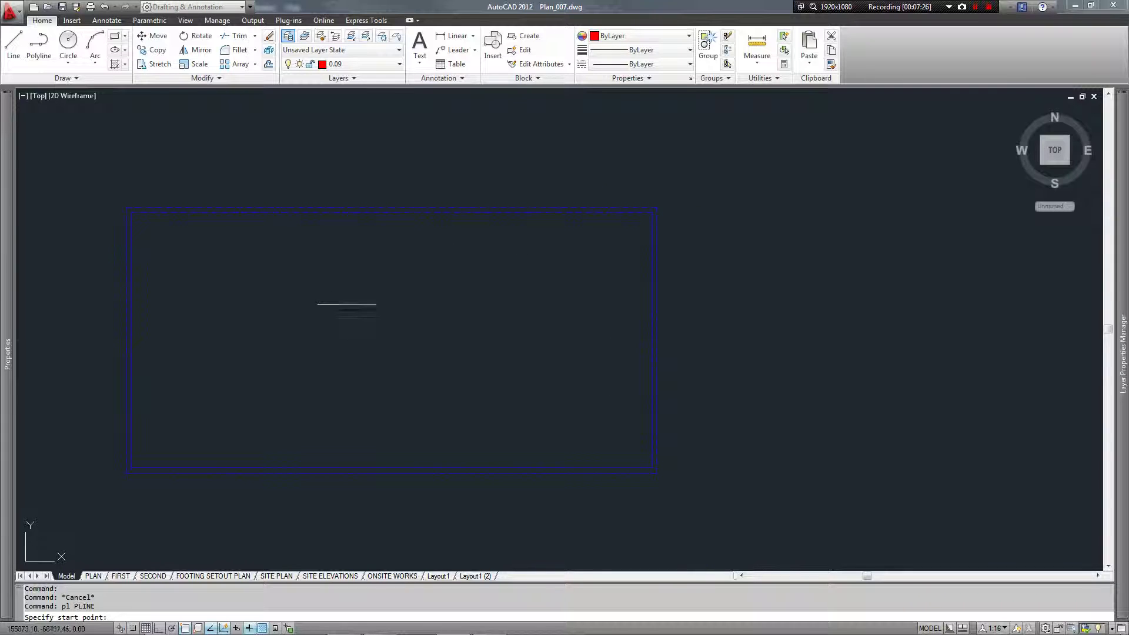
click(350, 288)
click(856, 316)
key(Return)
Move the new polyline onto layer 0.25 and deselect it.
click(537, 282)
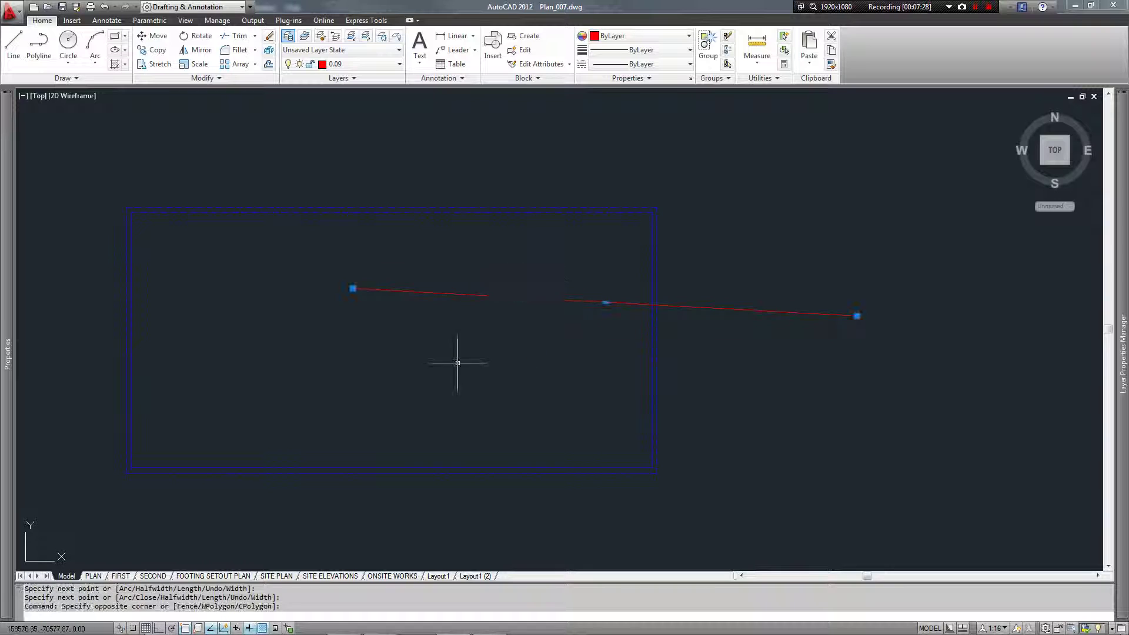
click(457, 365)
click(371, 63)
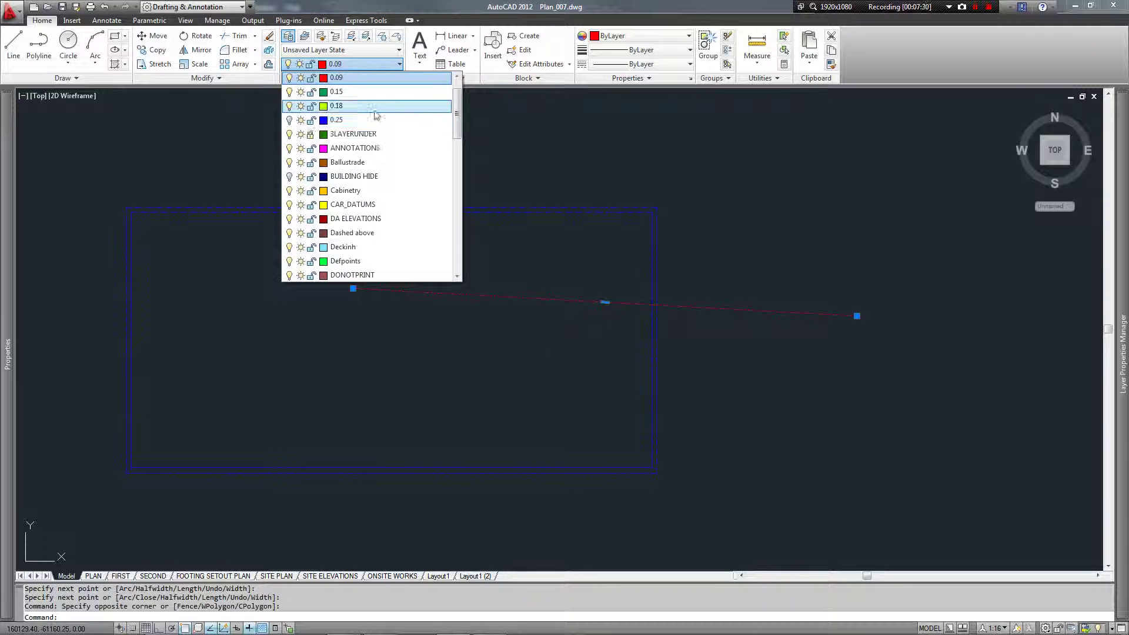
click(369, 120)
scroll(693, 353, up, 2)
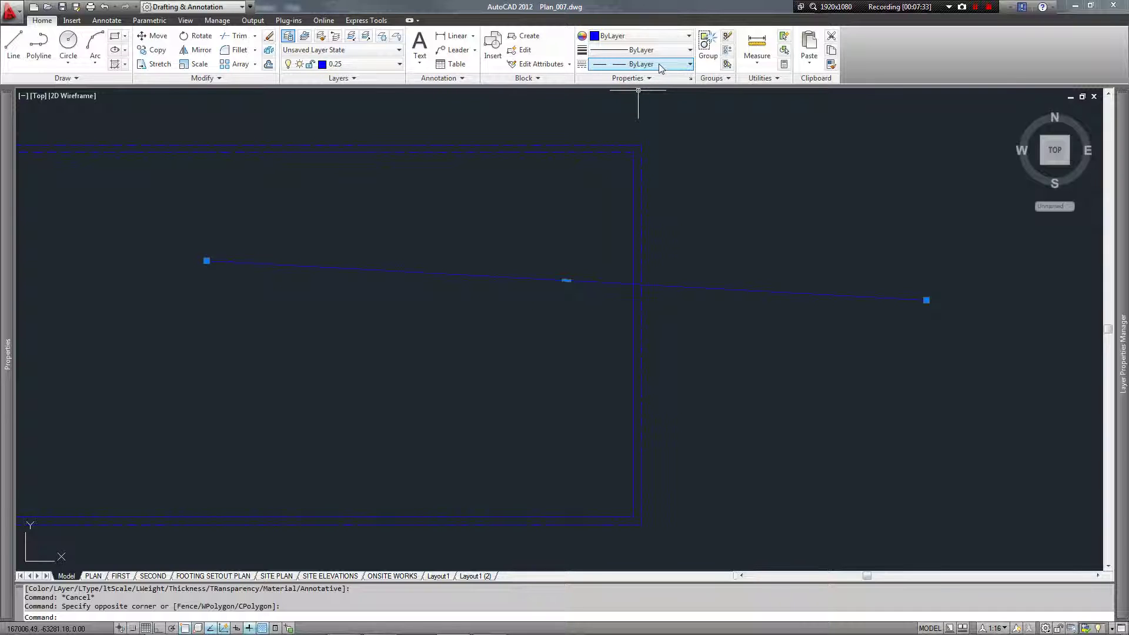
key(Escape)
Switch to the Layout1 (2) sheet, zoom to inspect the dashed lines, and activate its viewport.
click(475, 576)
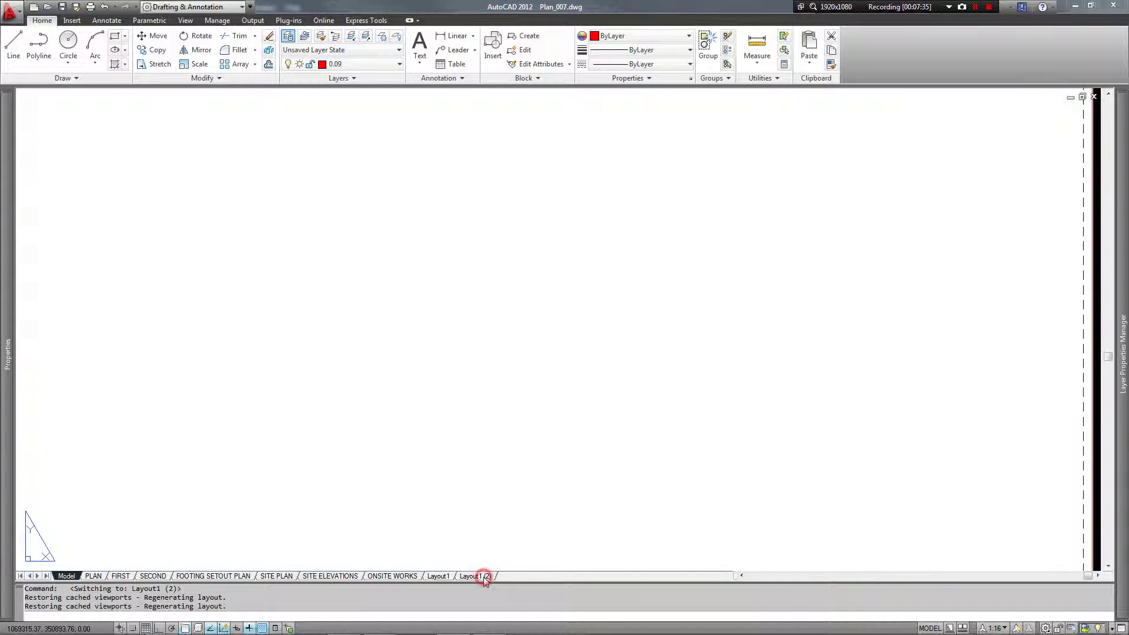
scroll(531, 265, up, 2)
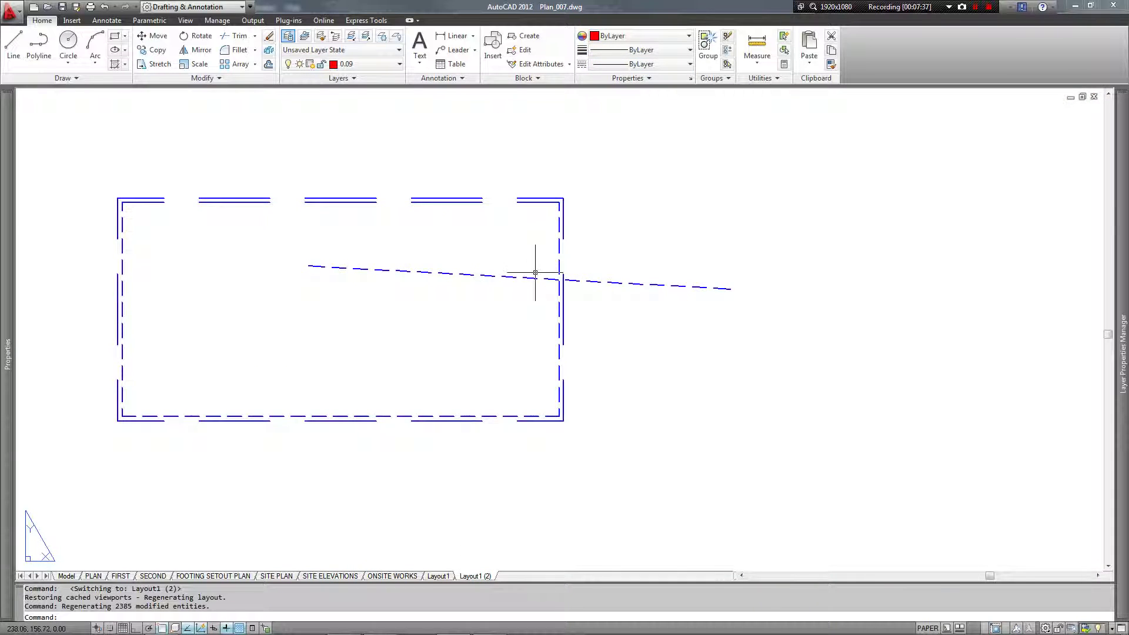
scroll(535, 273, up, 2)
click(529, 281)
key(Escape)
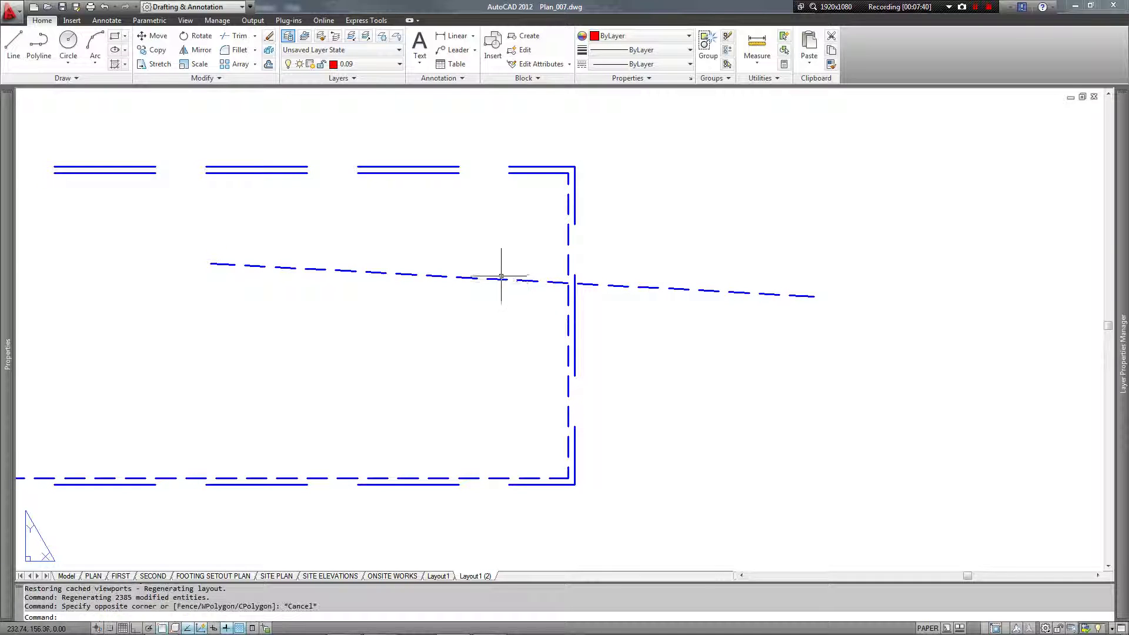
scroll(518, 332, down, 2)
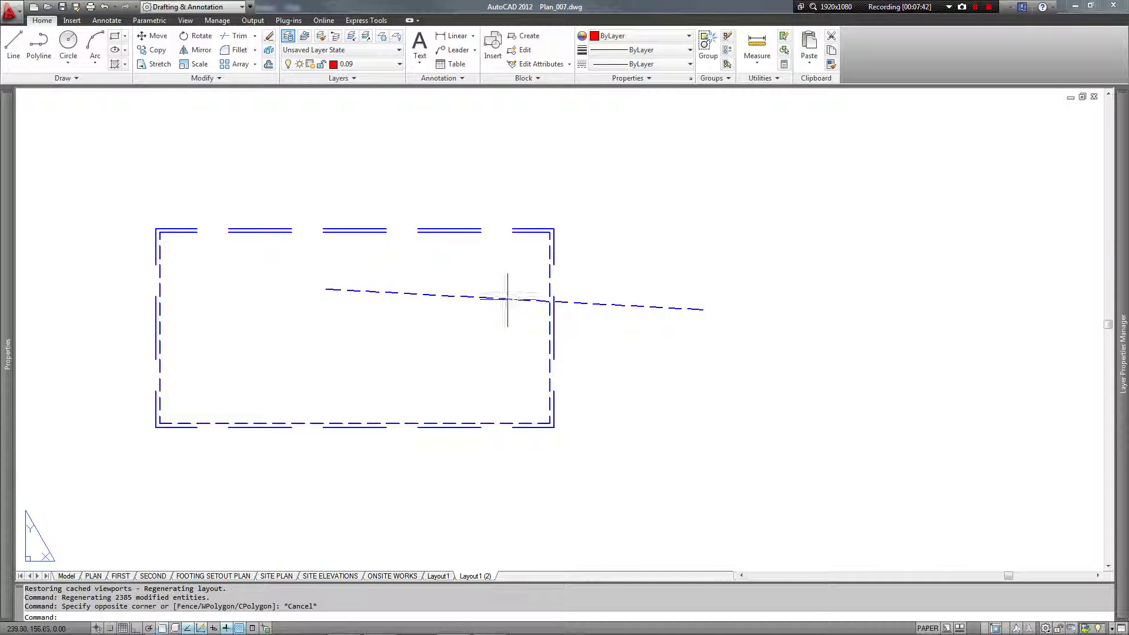
scroll(567, 337, down, 2)
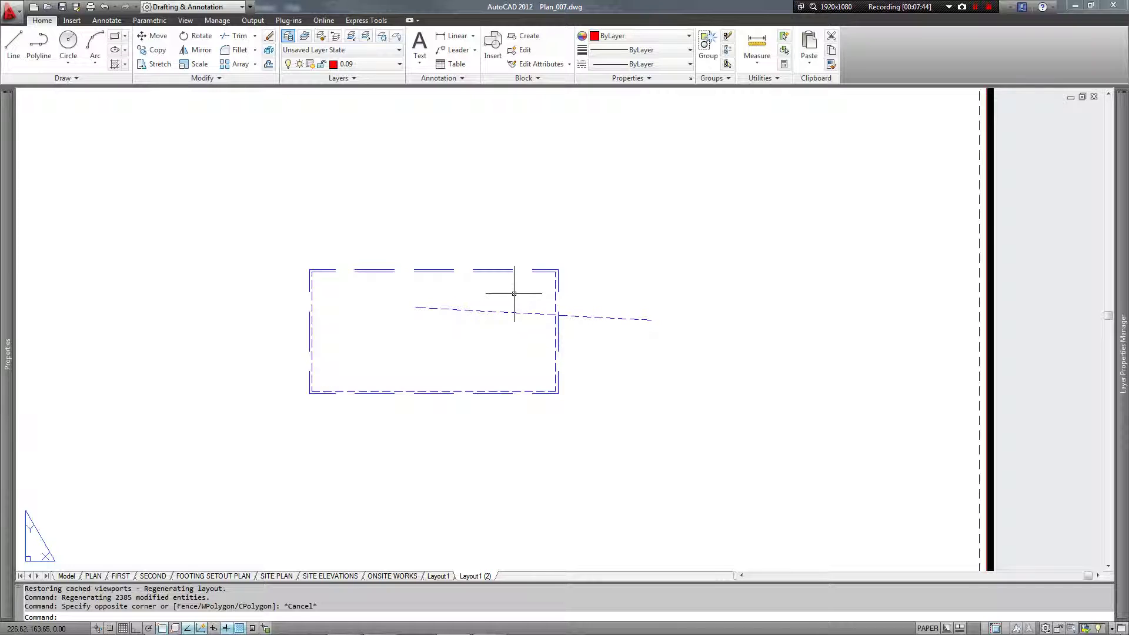
scroll(509, 292, up, 2)
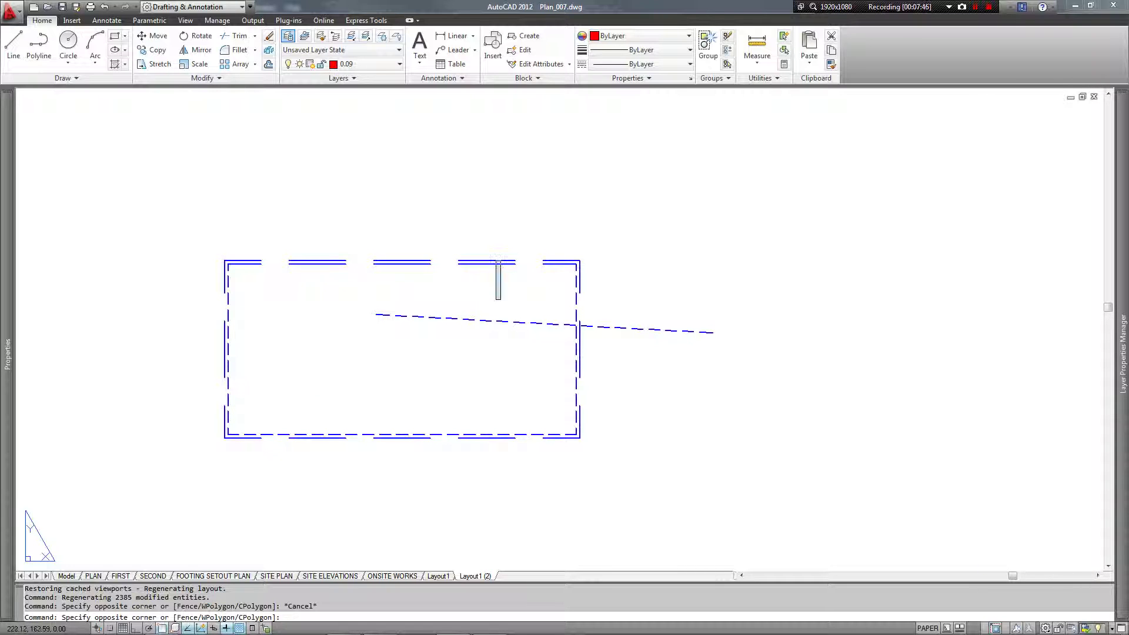
click(504, 298)
scroll(406, 327, down, 2)
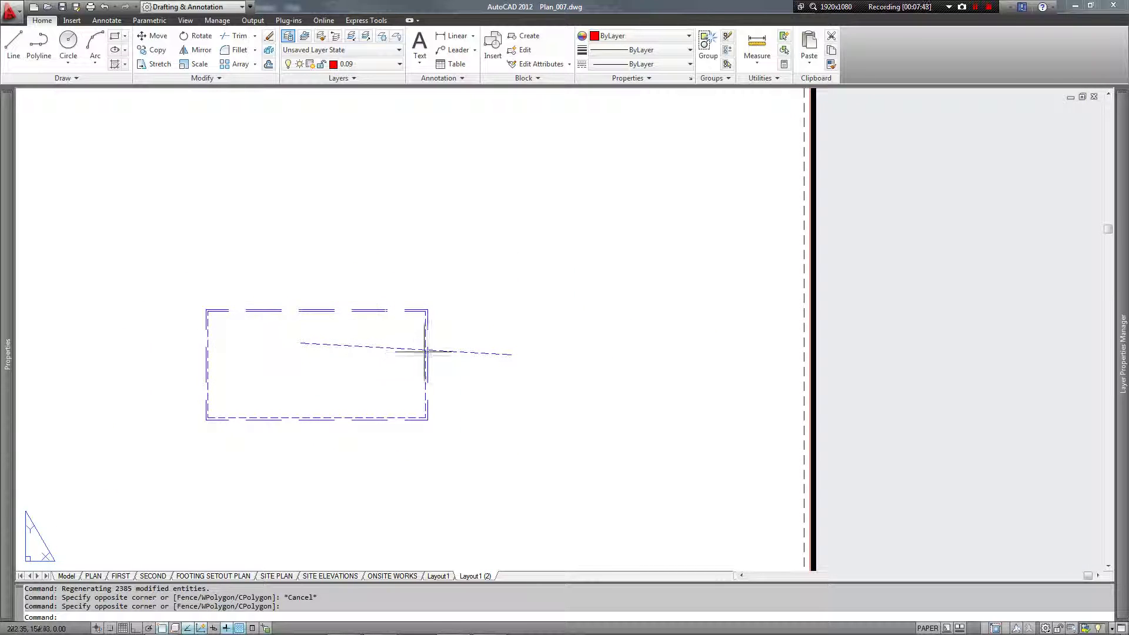
double_click(344, 361)
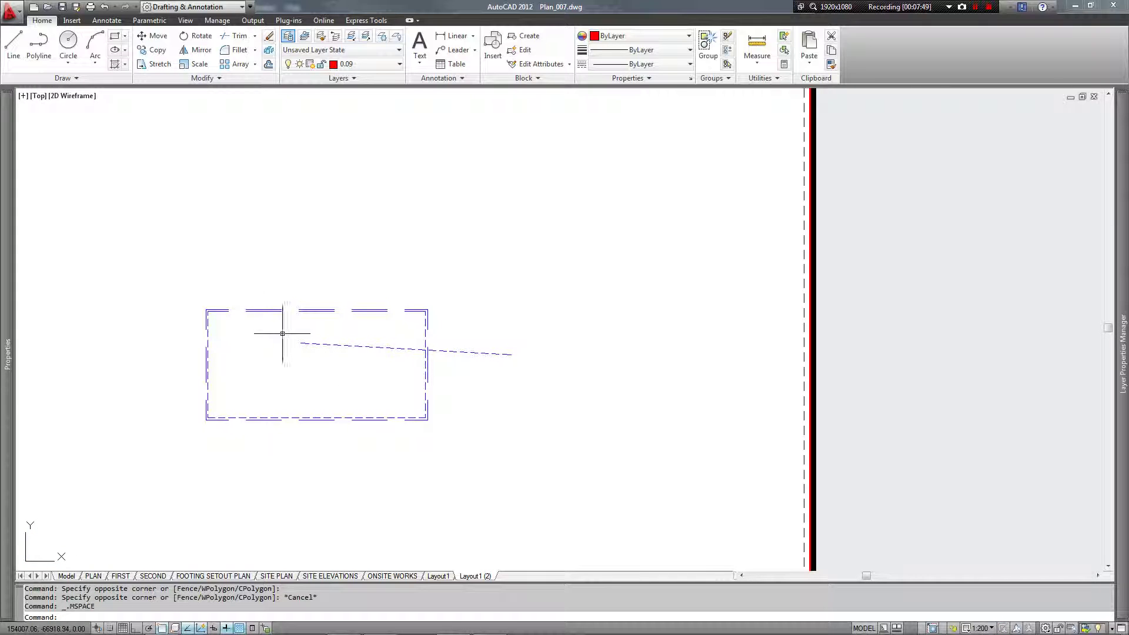
Compare the properties of the rectangle's edge and the sloped polyline.
click(280, 313)
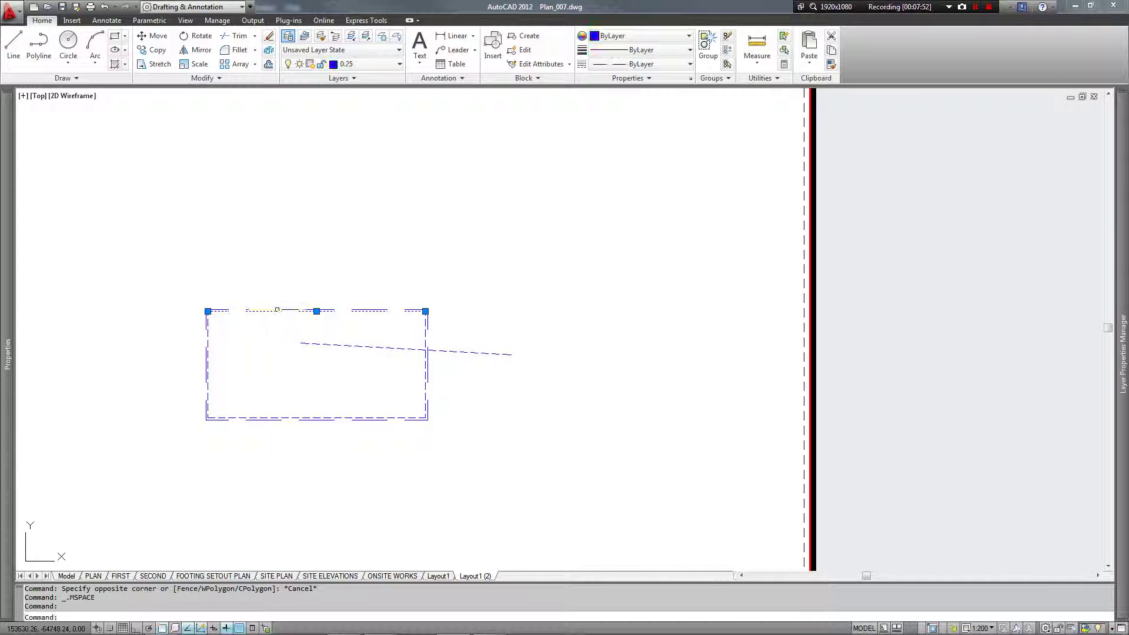
mouse_move(3, 269)
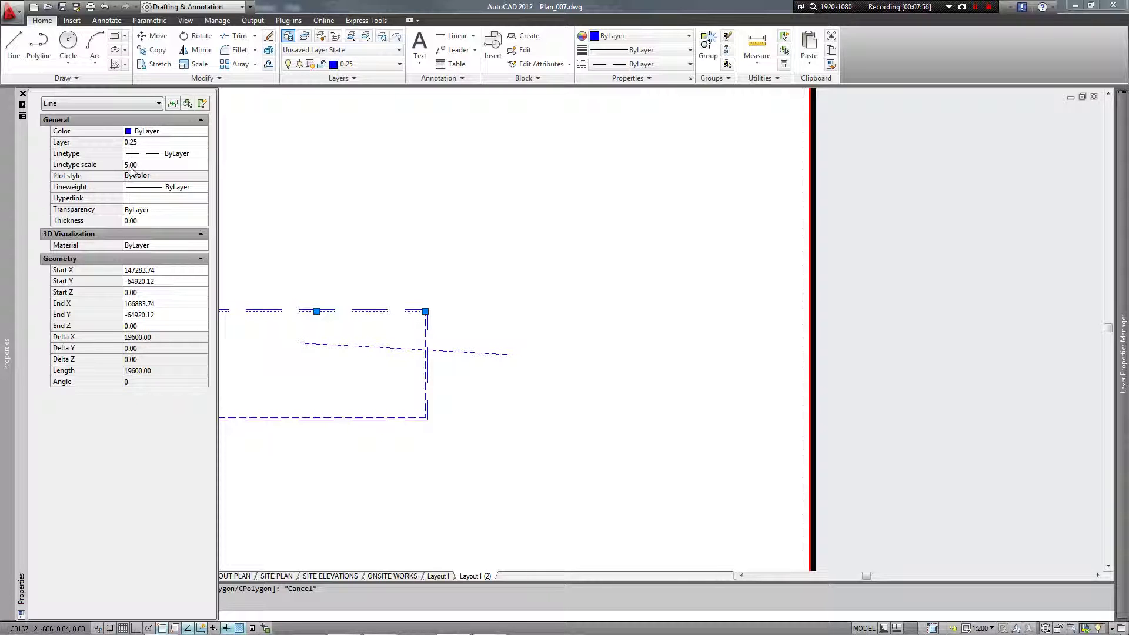
click(409, 349)
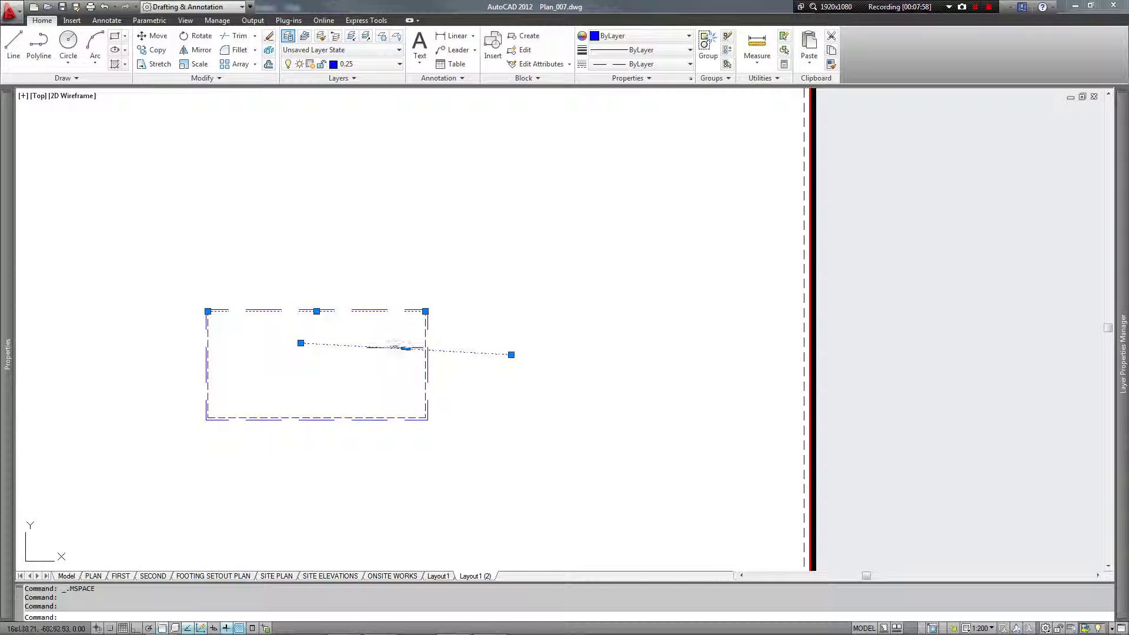
mouse_move(2, 265)
key(Escape)
key(Escape)
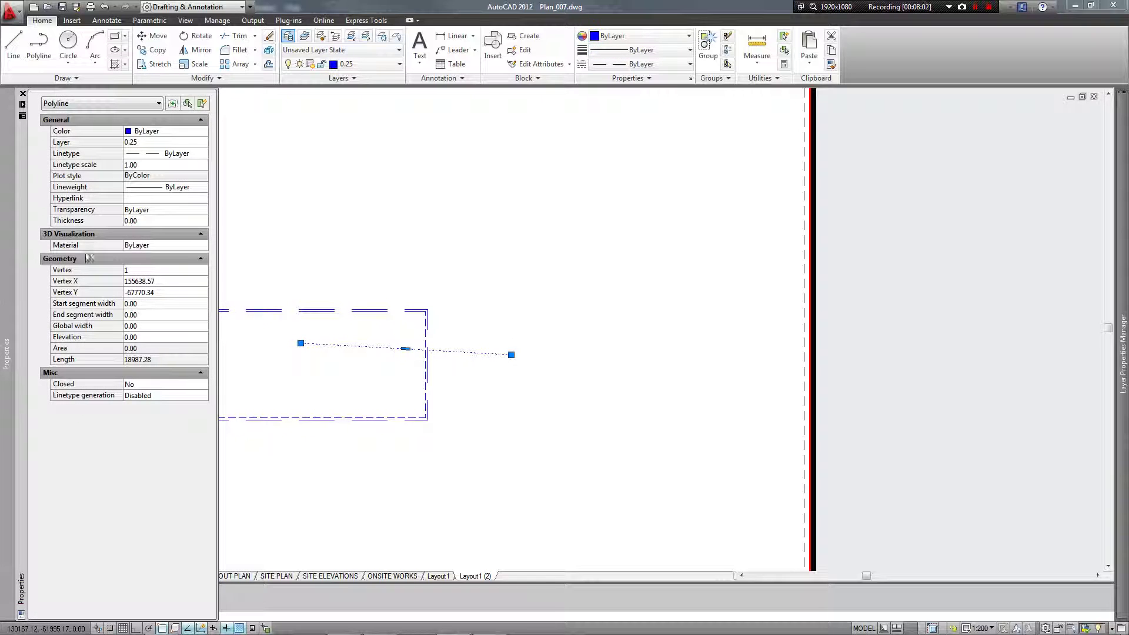
key(Escape)
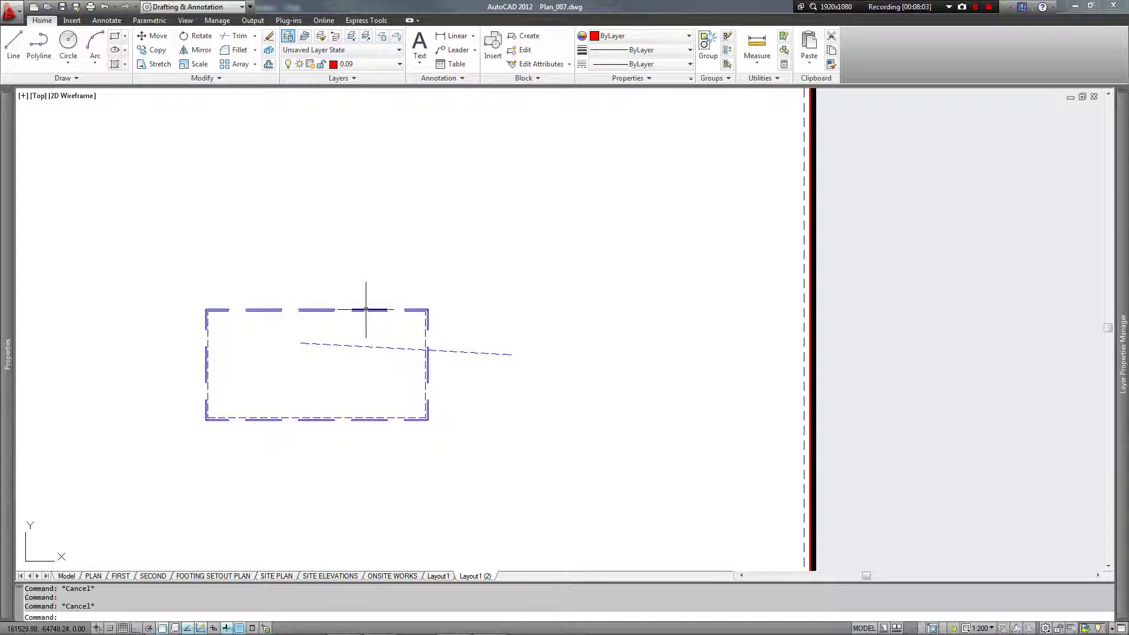
click(366, 310)
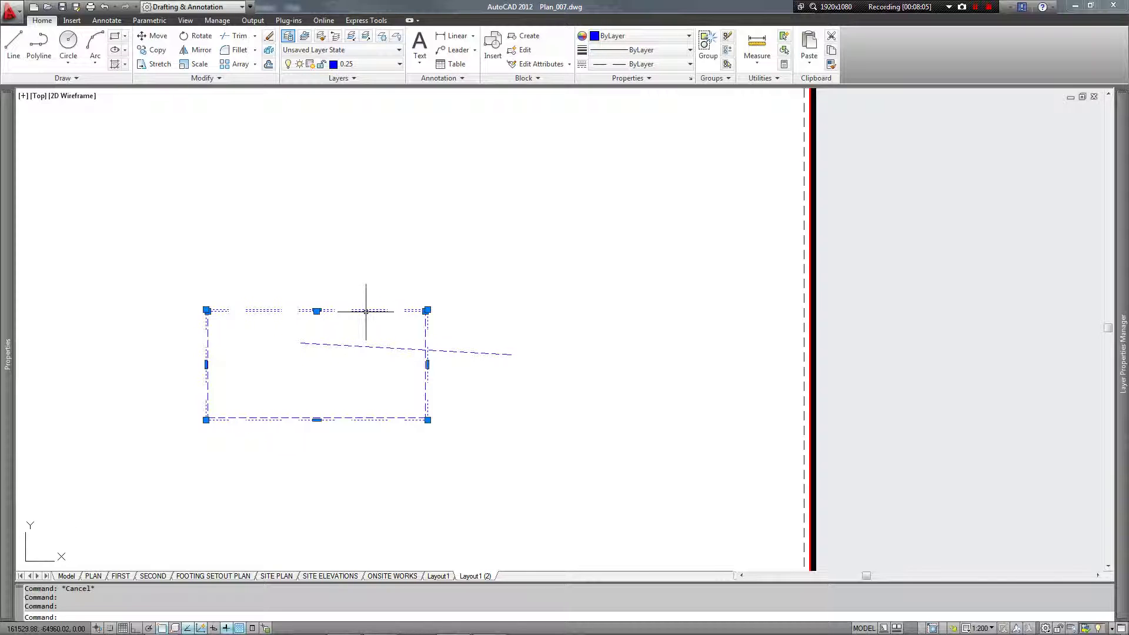
key(Escape)
Crossing-select the rectangle and polyline together and set their linetype scale to 1.
click(461, 294)
click(175, 440)
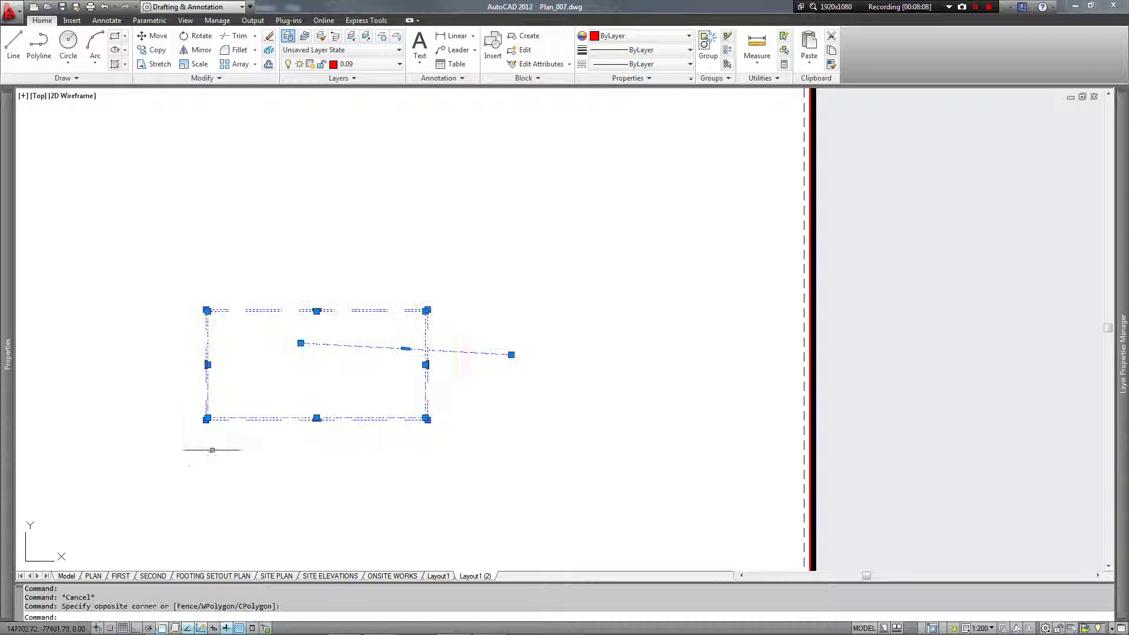
mouse_move(9, 153)
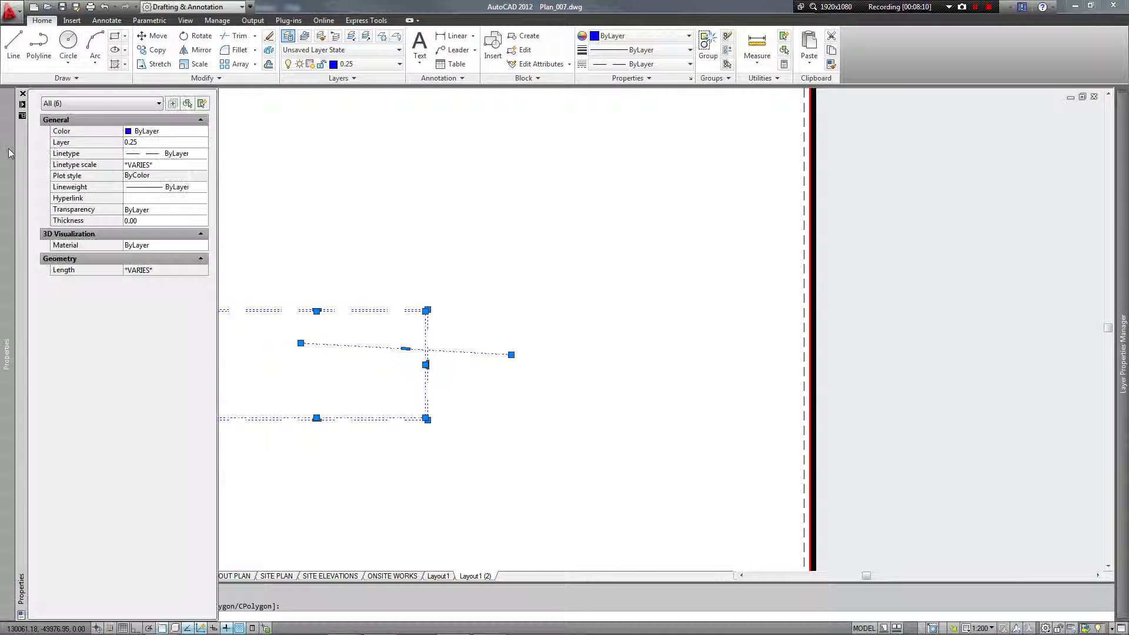
click(150, 165)
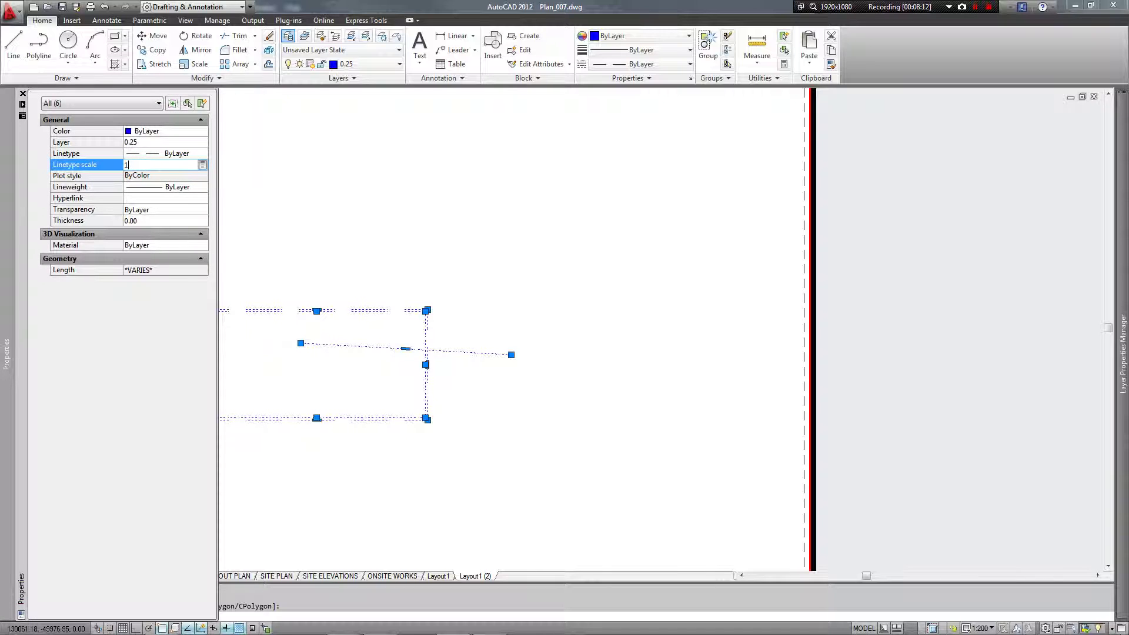
key(Escape)
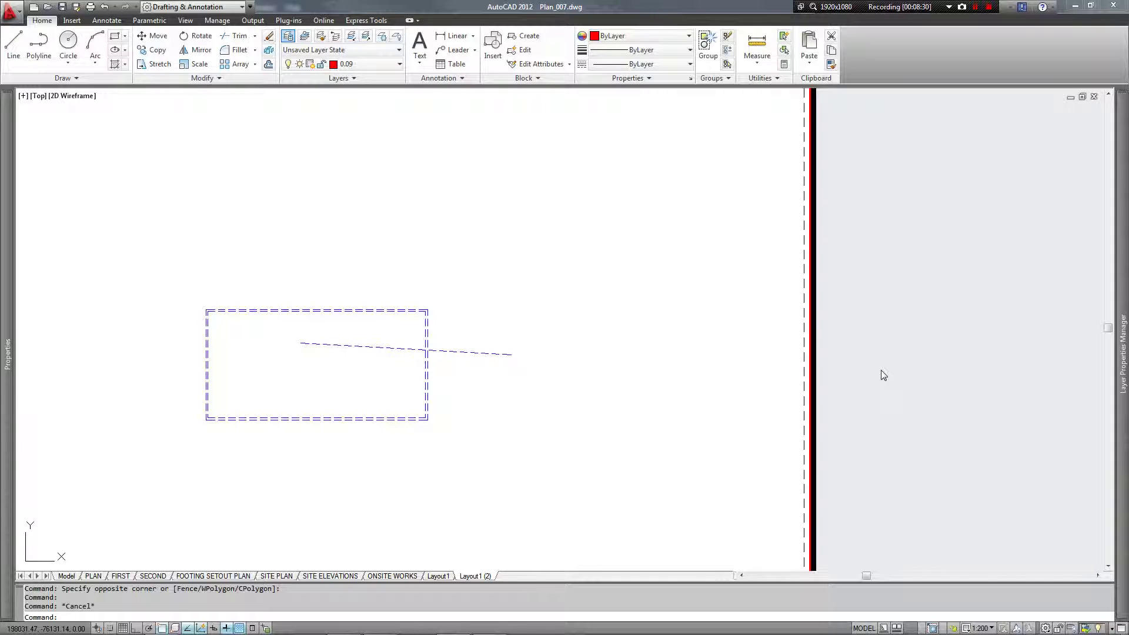
Double-click the paper area outside the viewport to return to paper space.
double_click(870, 382)
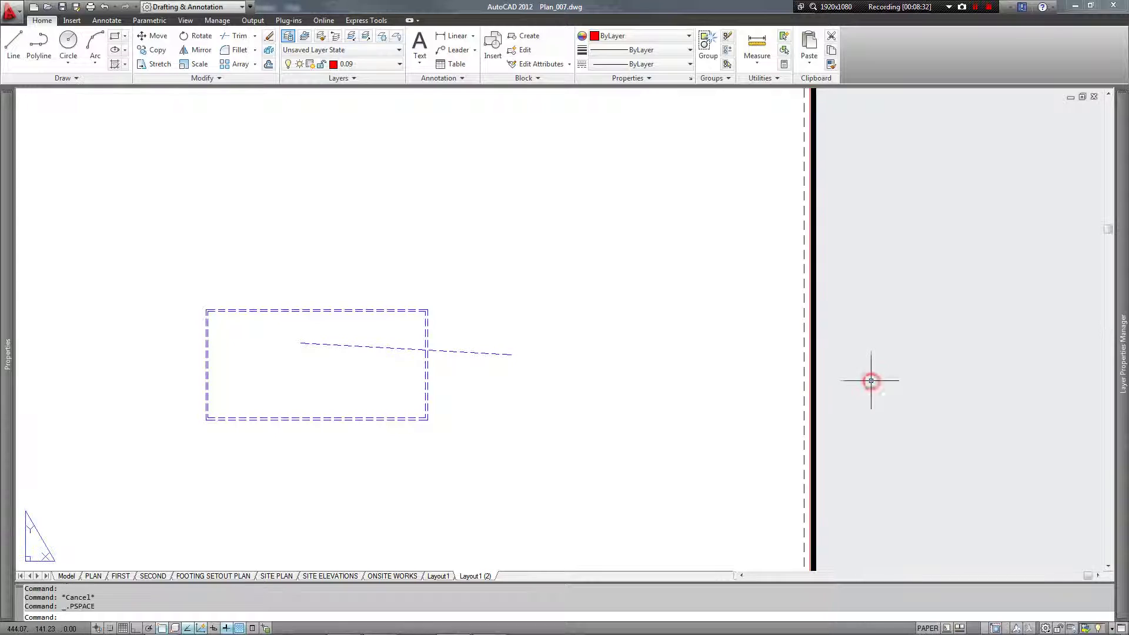